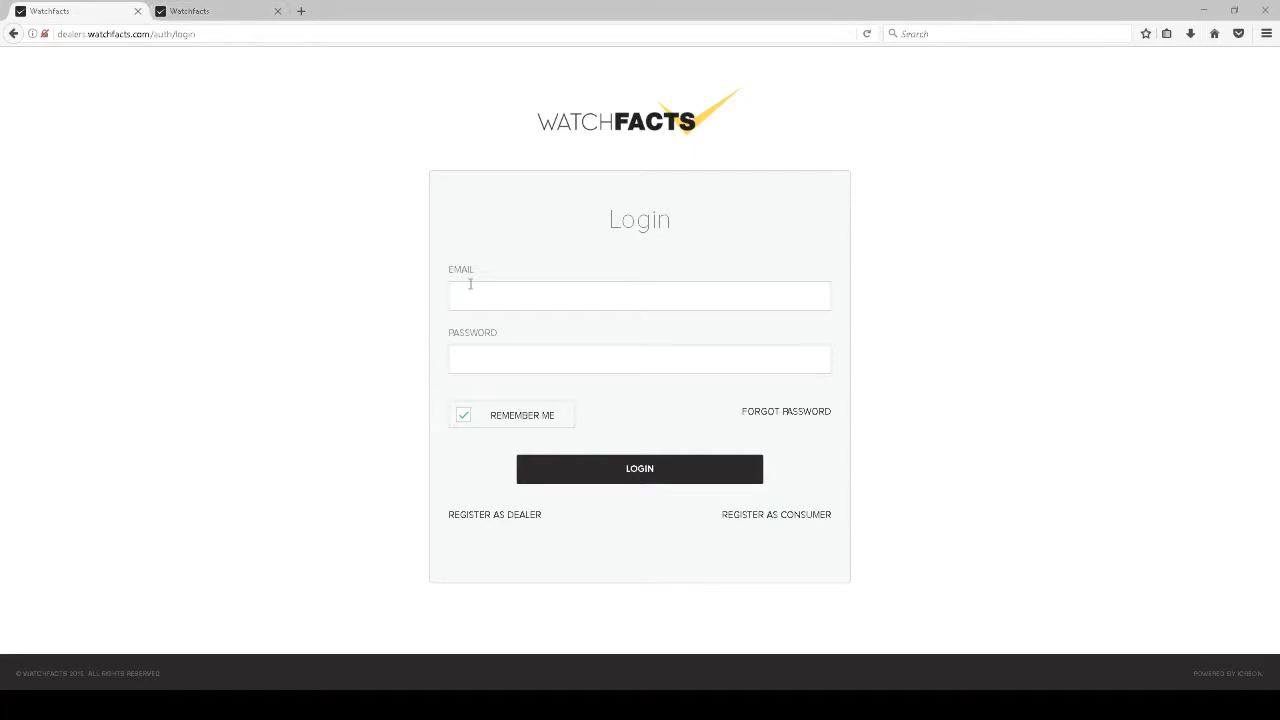
Load the dealers.watchfacts.com login page from the autocompleted 'dealer' address
click(125, 34)
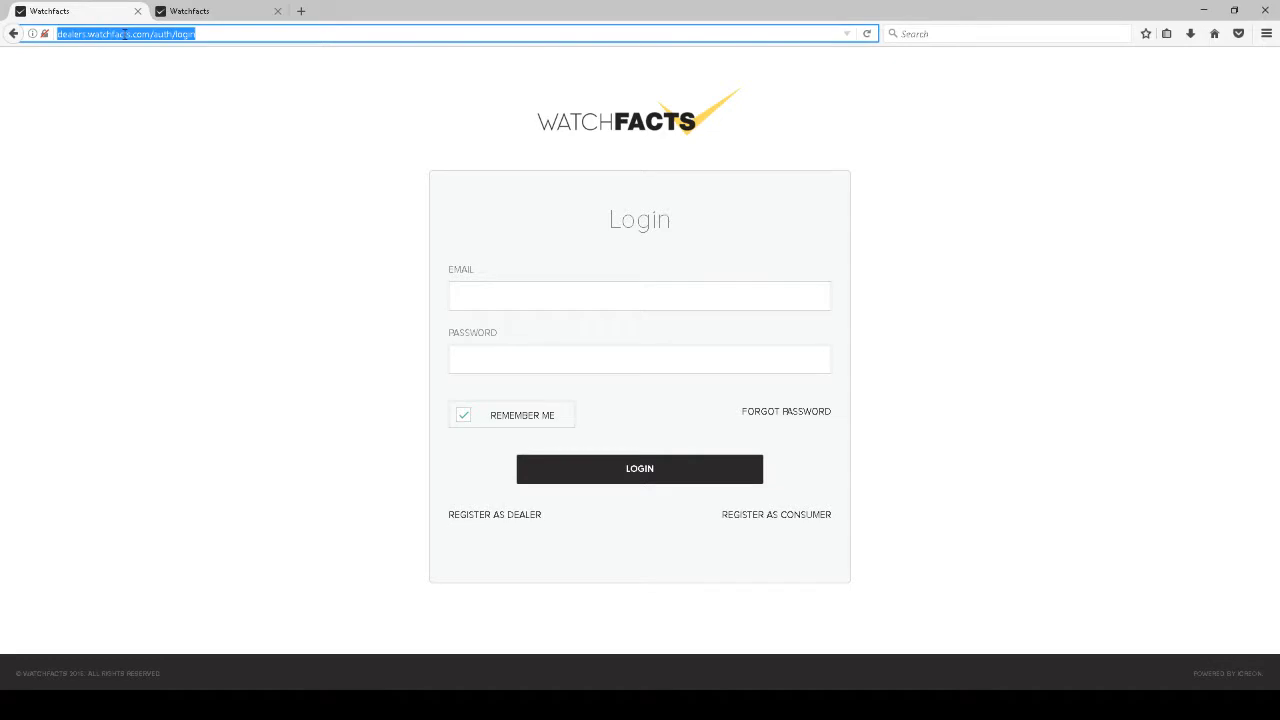
text(dealer)
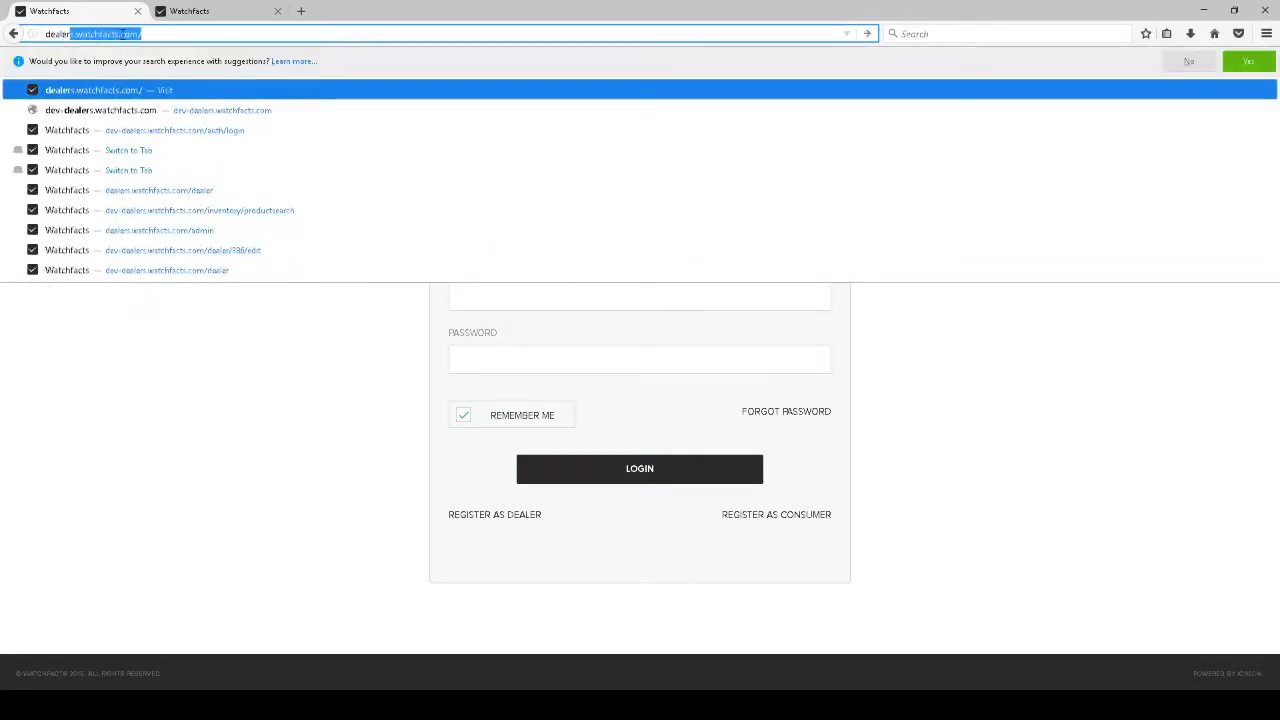
key(Return)
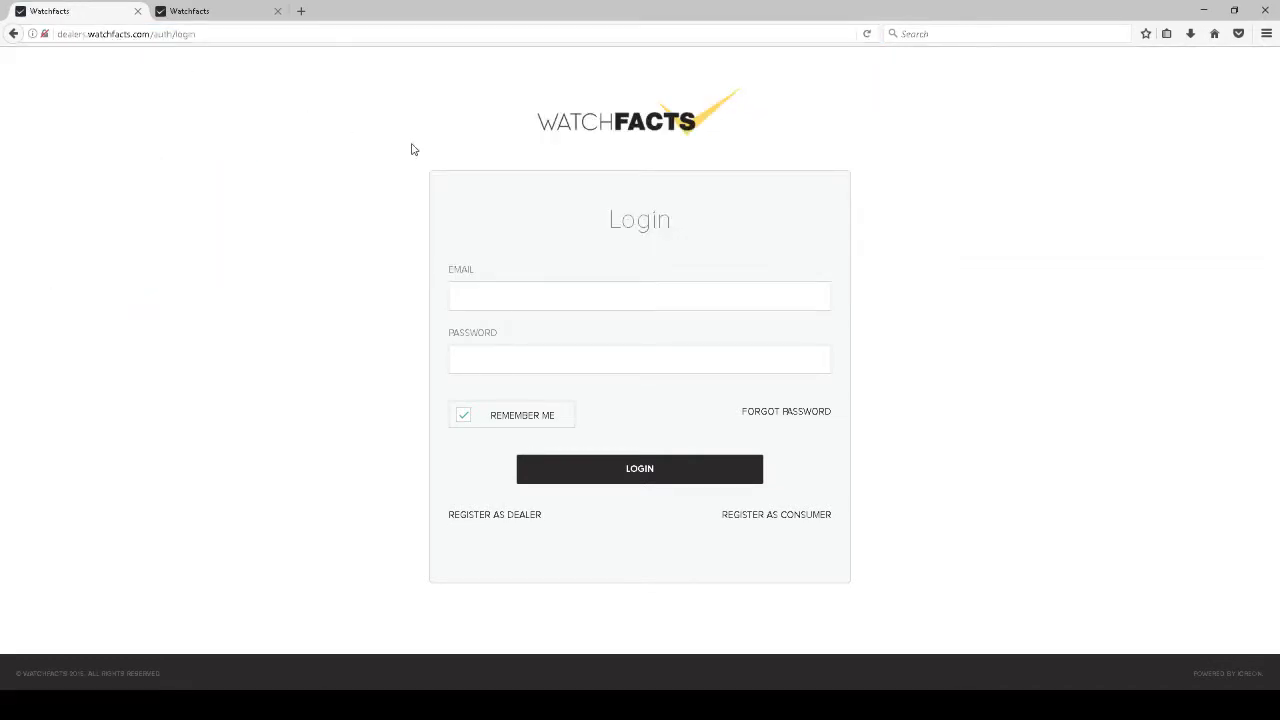
Dismiss the saved-login popup, switch to the signed-in dashboard and go to Inventory > Add Inventory
click(501, 284)
click(500, 281)
click(225, 15)
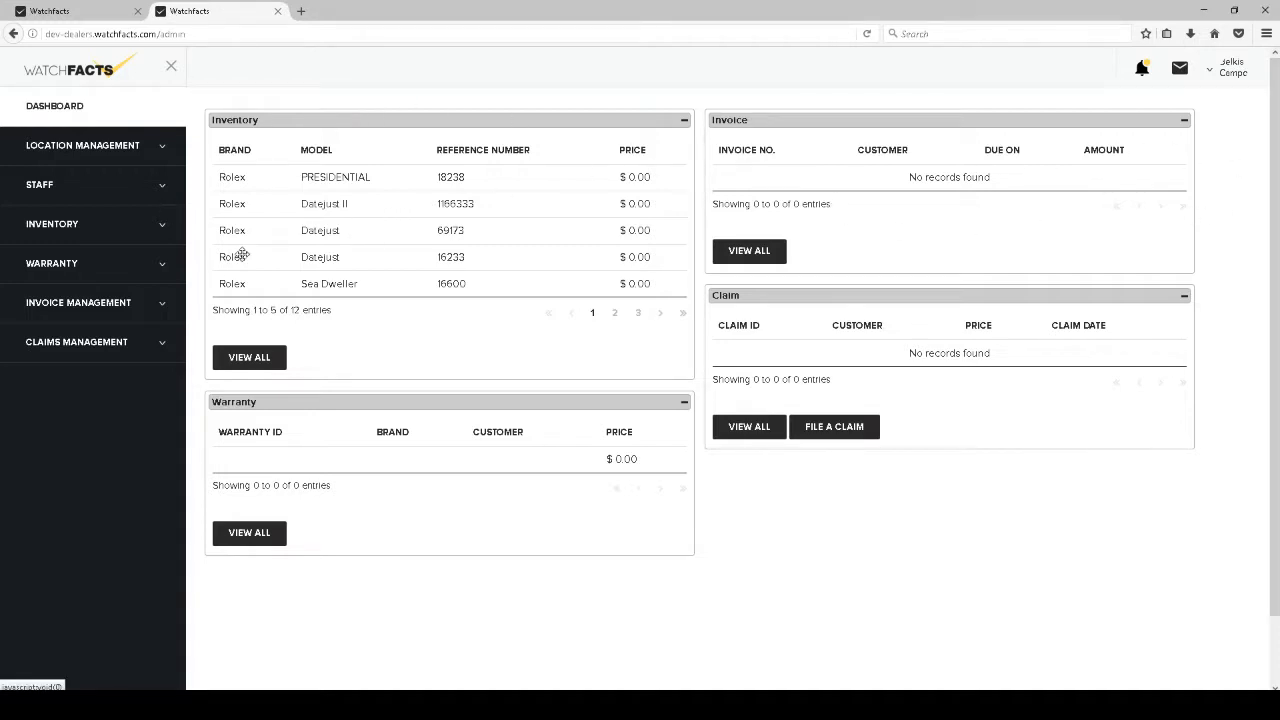
click(54, 226)
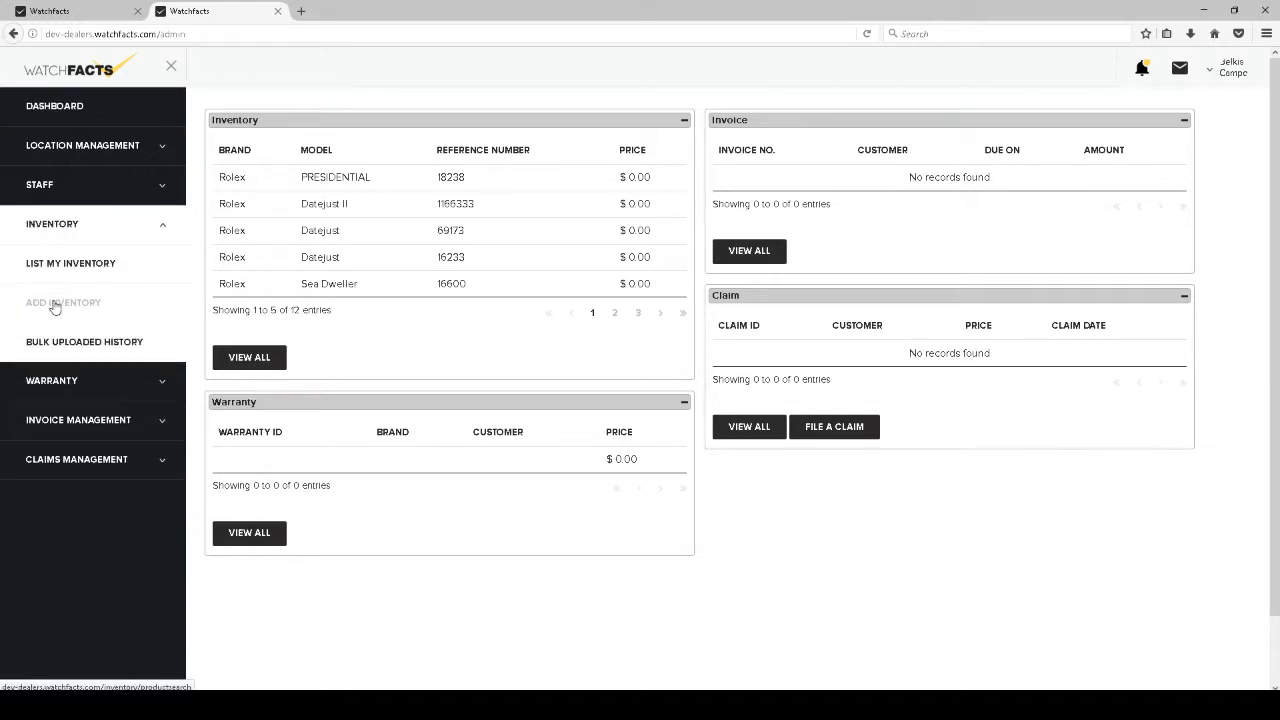
click(55, 306)
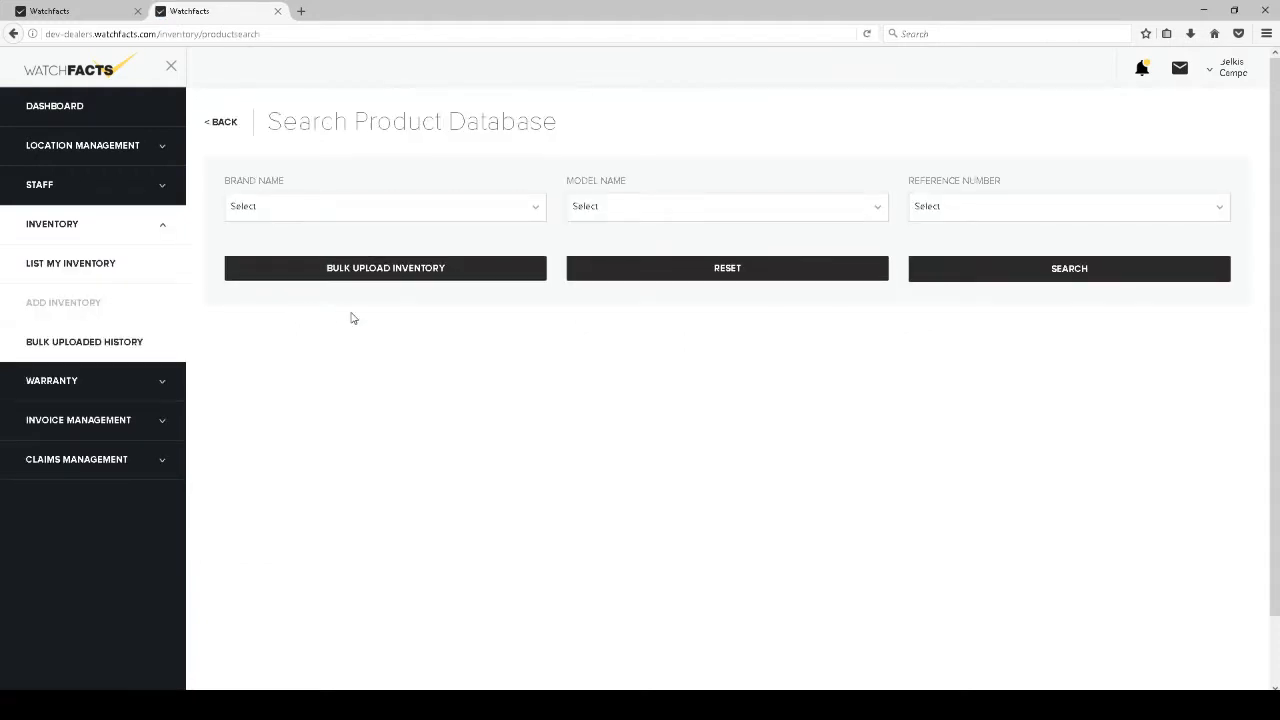
Filter the product database by brand Rolex, model Datejust and reference number 16233
click(352, 214)
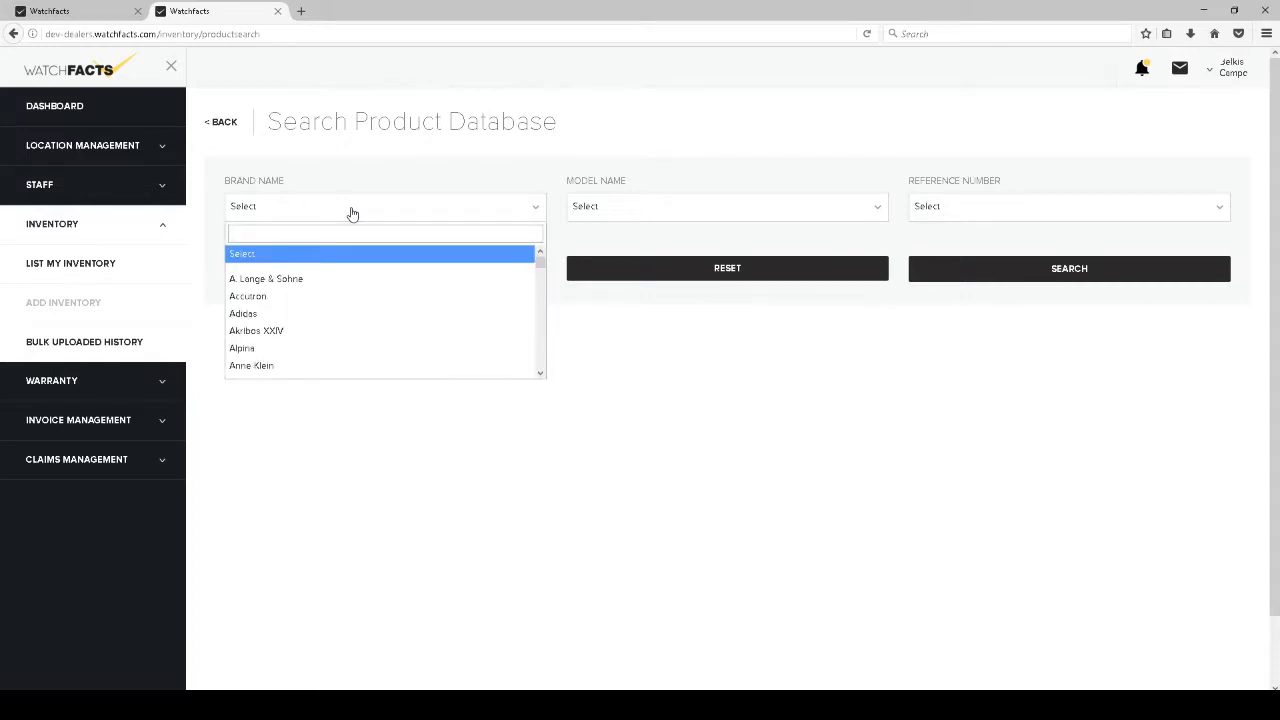
text(rolex)
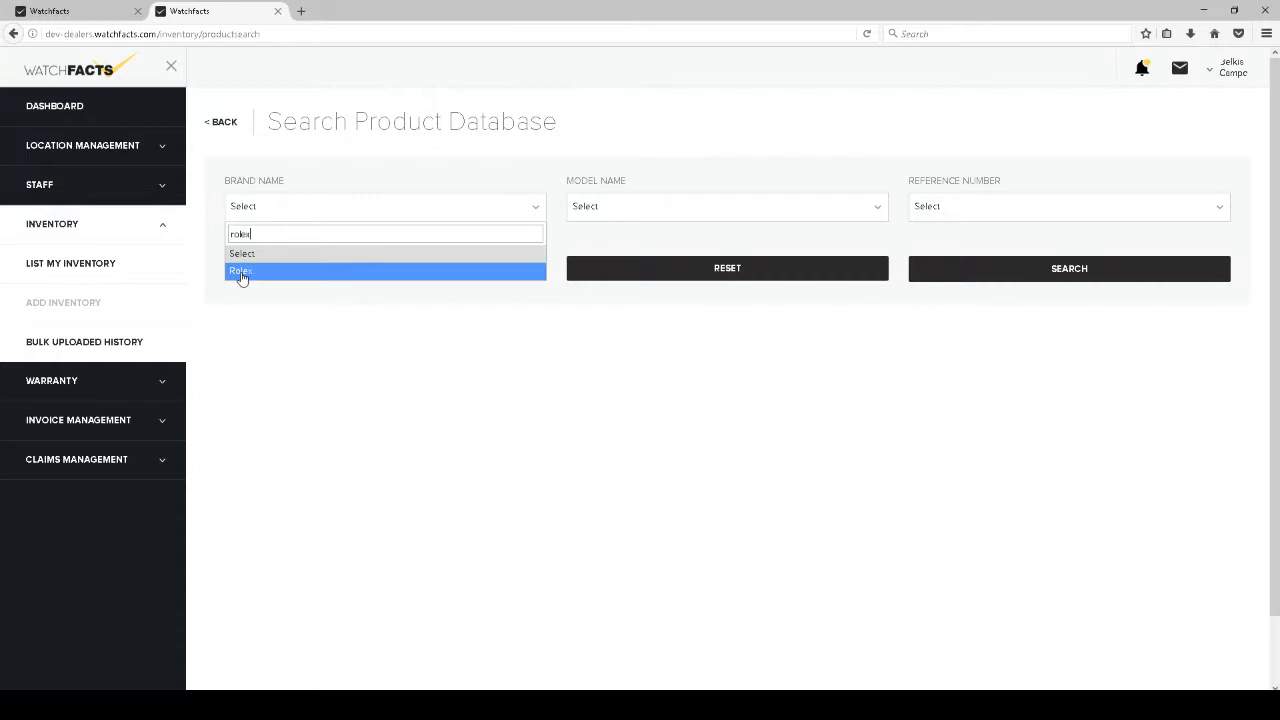
click(241, 272)
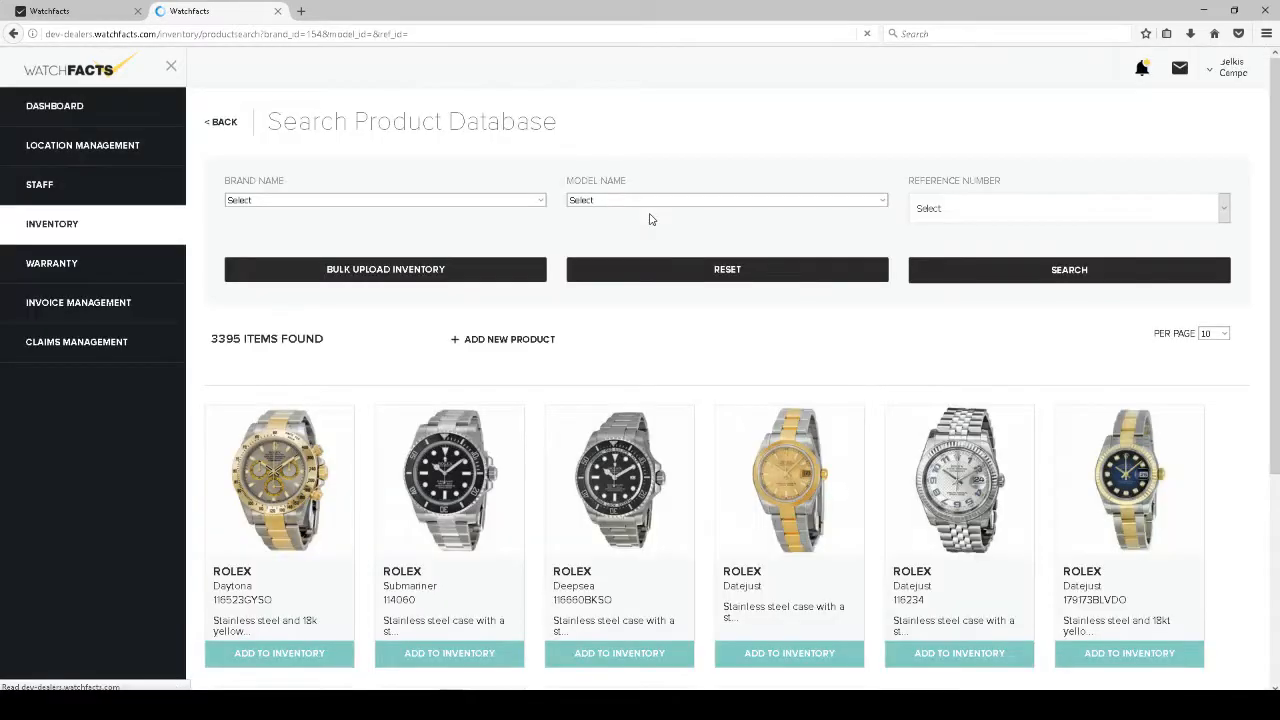
click(672, 208)
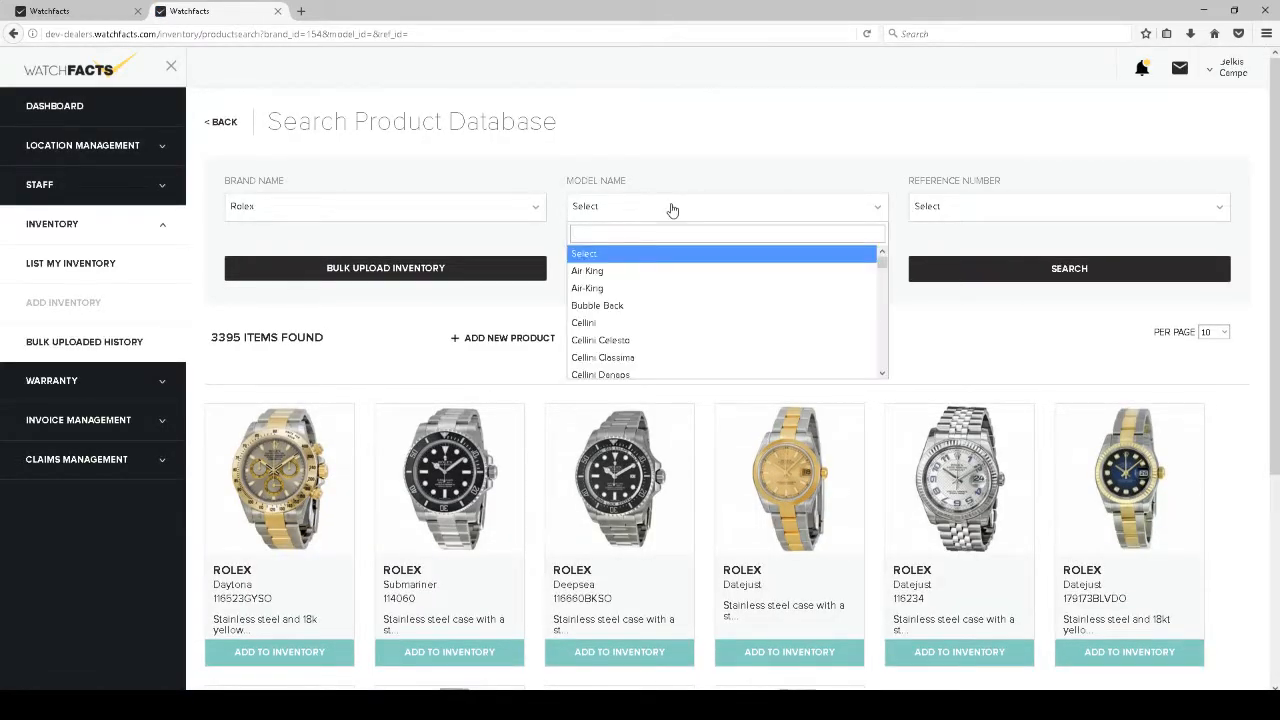
text(dateju)
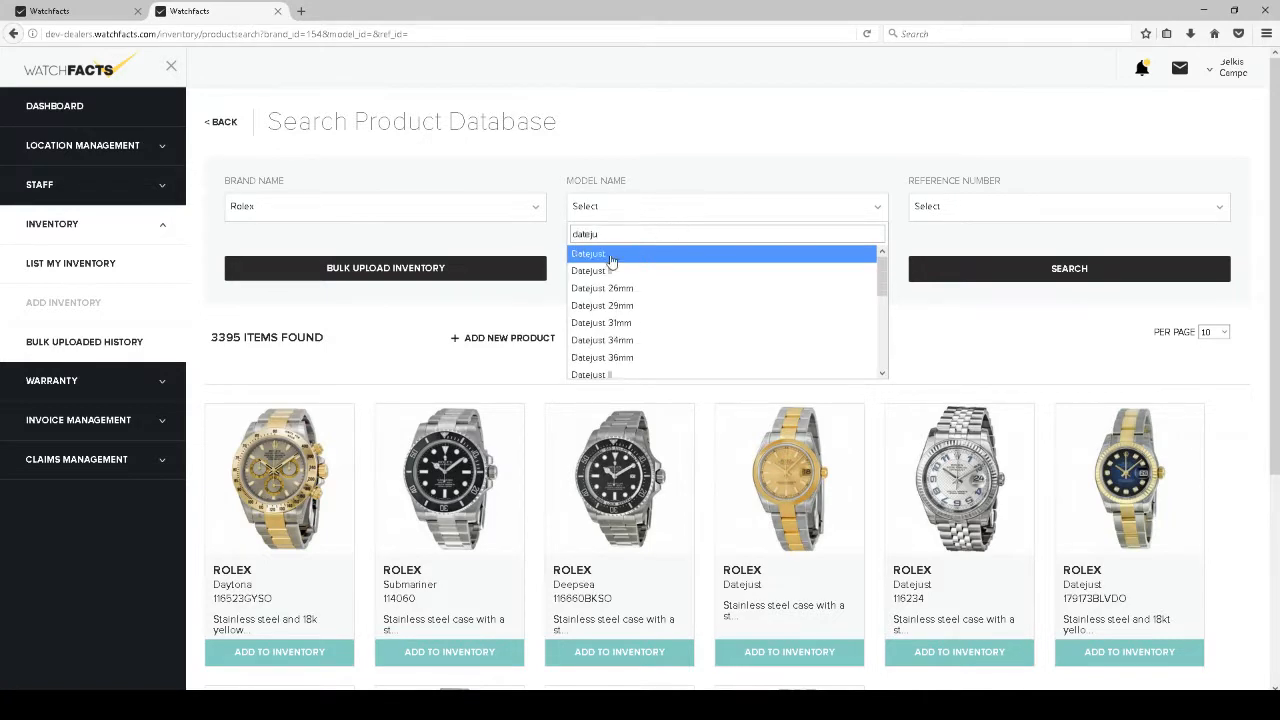
key(Return)
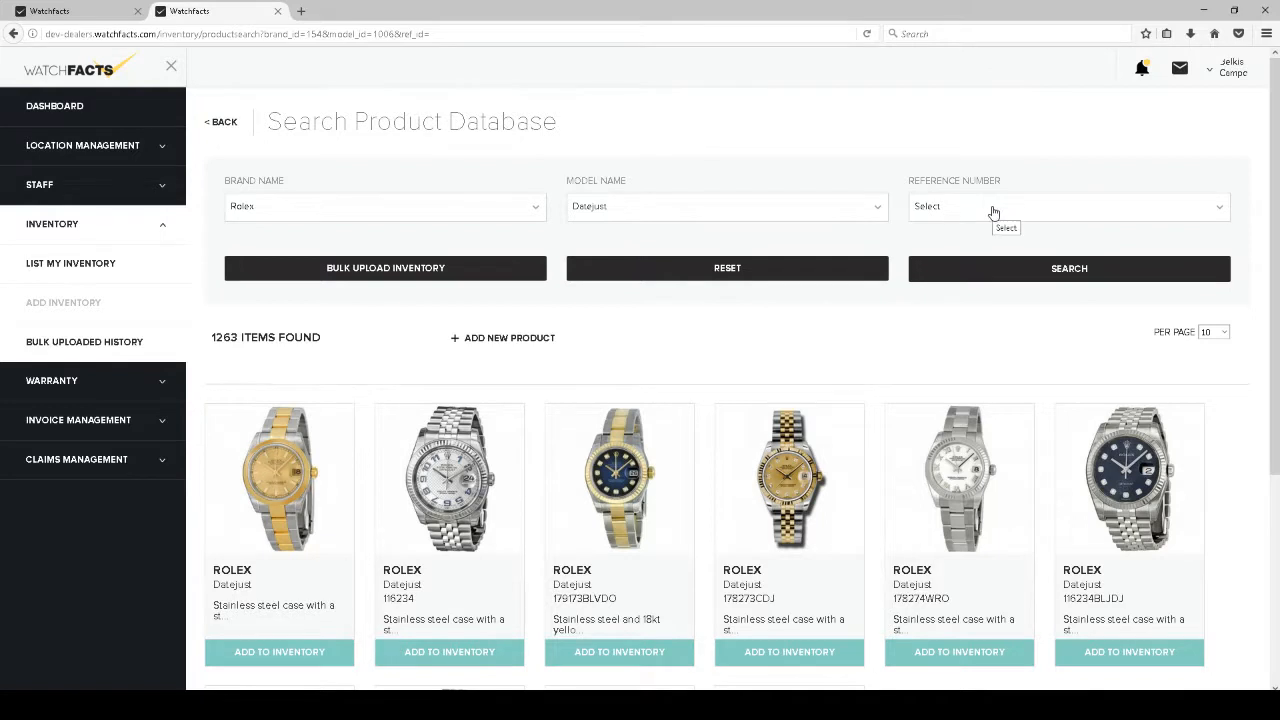
click(993, 212)
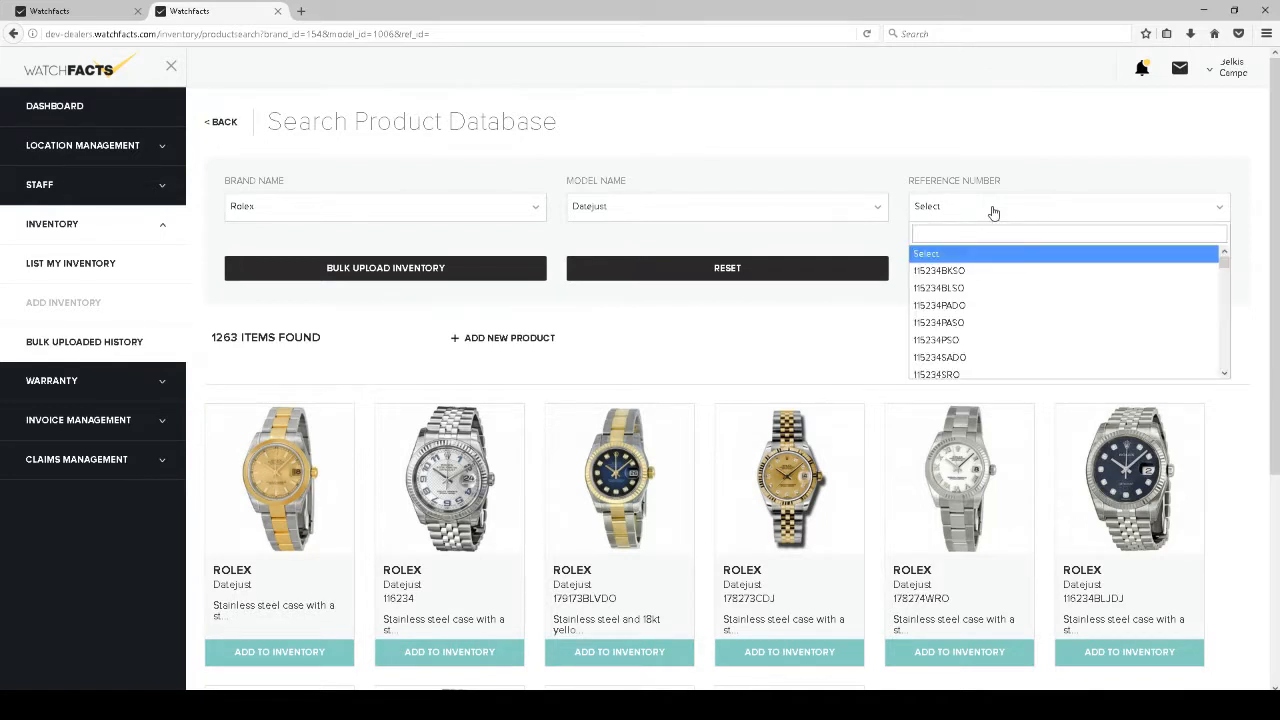
text(16233)
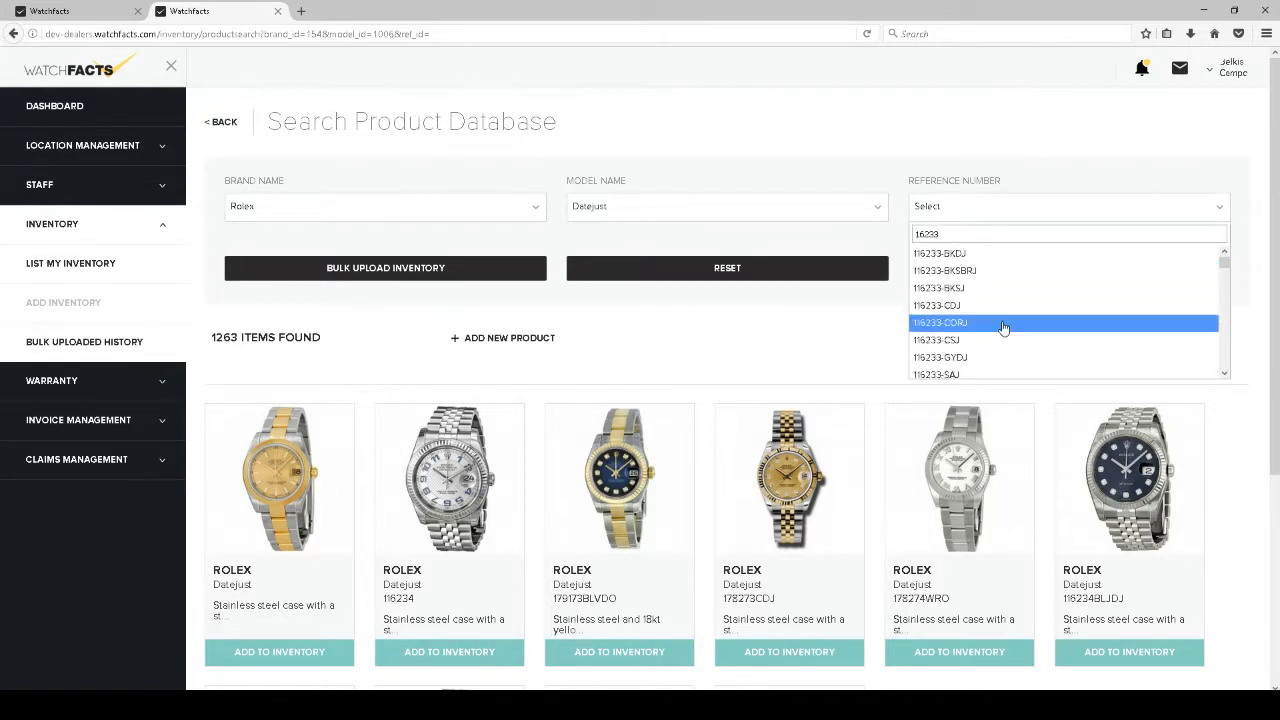
scroll(1013, 312, down, 5)
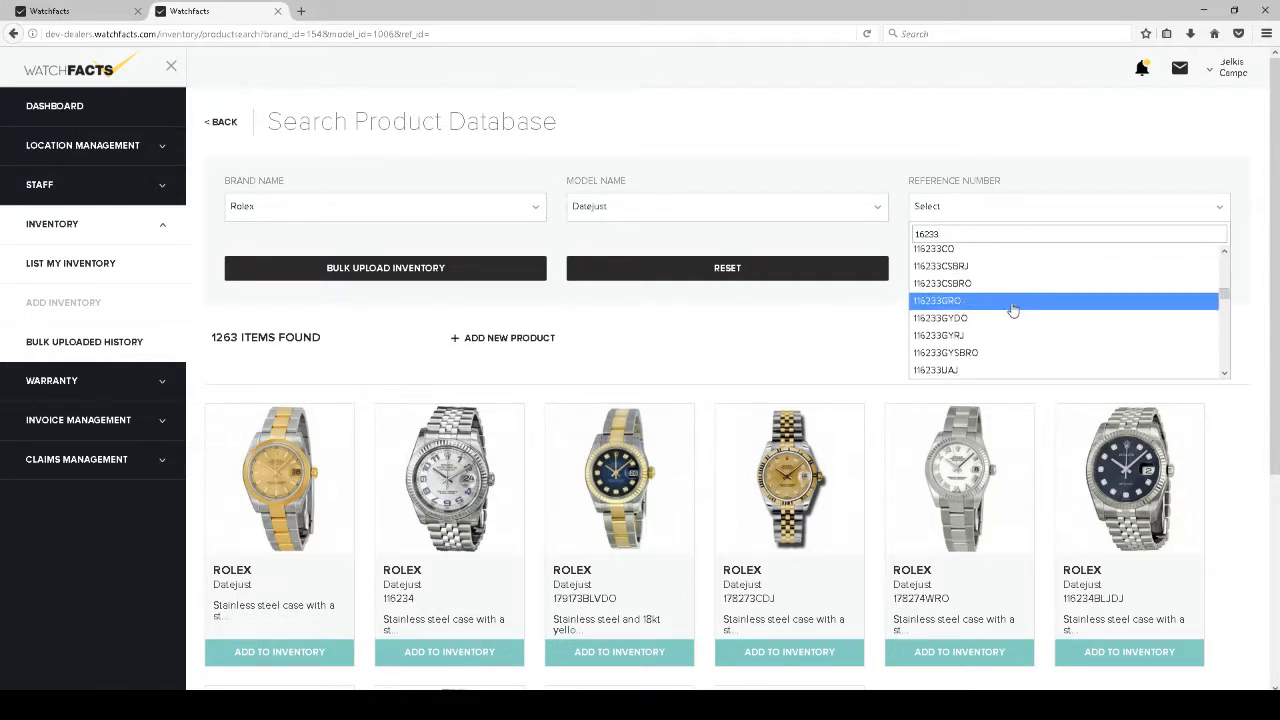
scroll(1010, 304, up, 8)
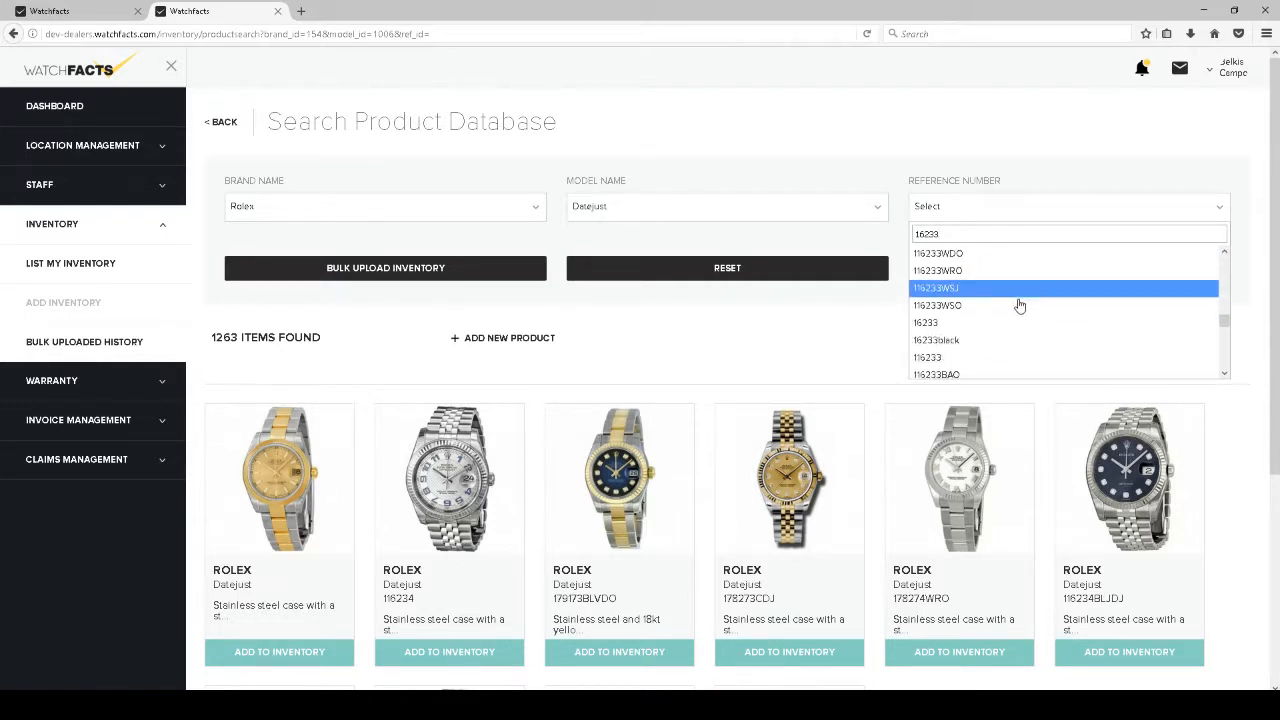
click(1042, 258)
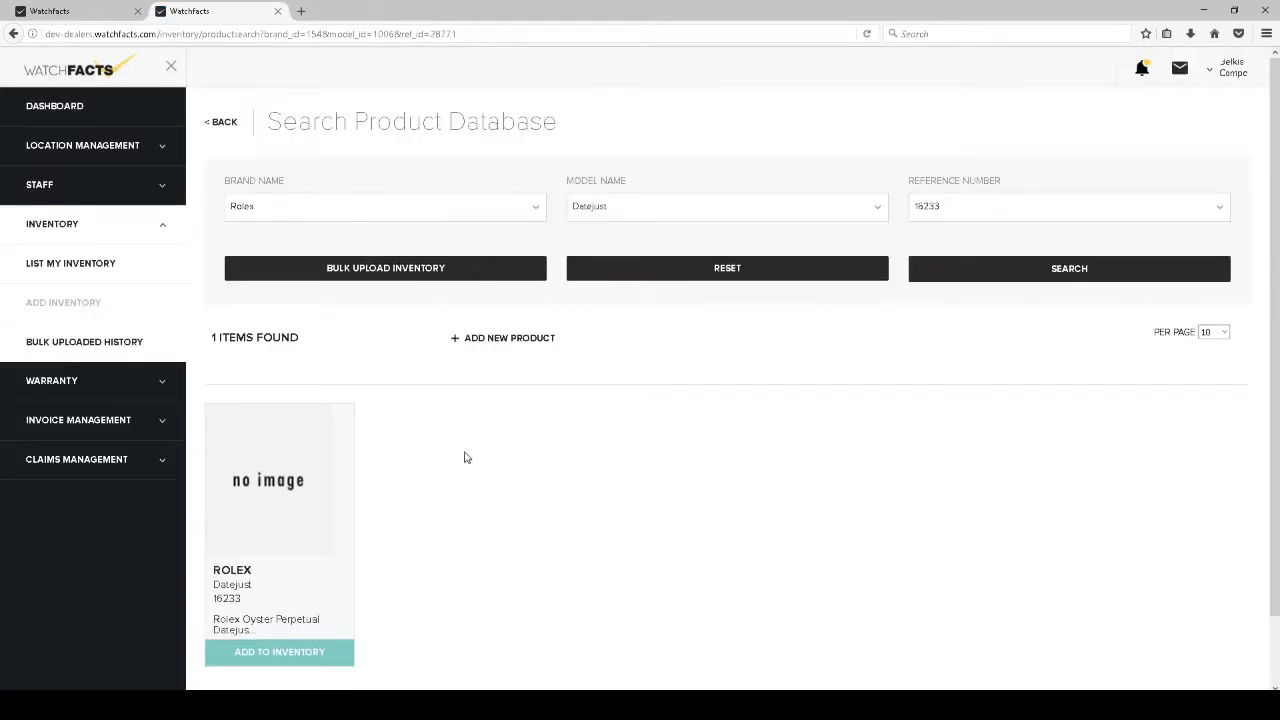
Add the Rolex Datejust 16233 result card to inventory, opening its prefilled Basic Information form
scroll(523, 463, down, 2)
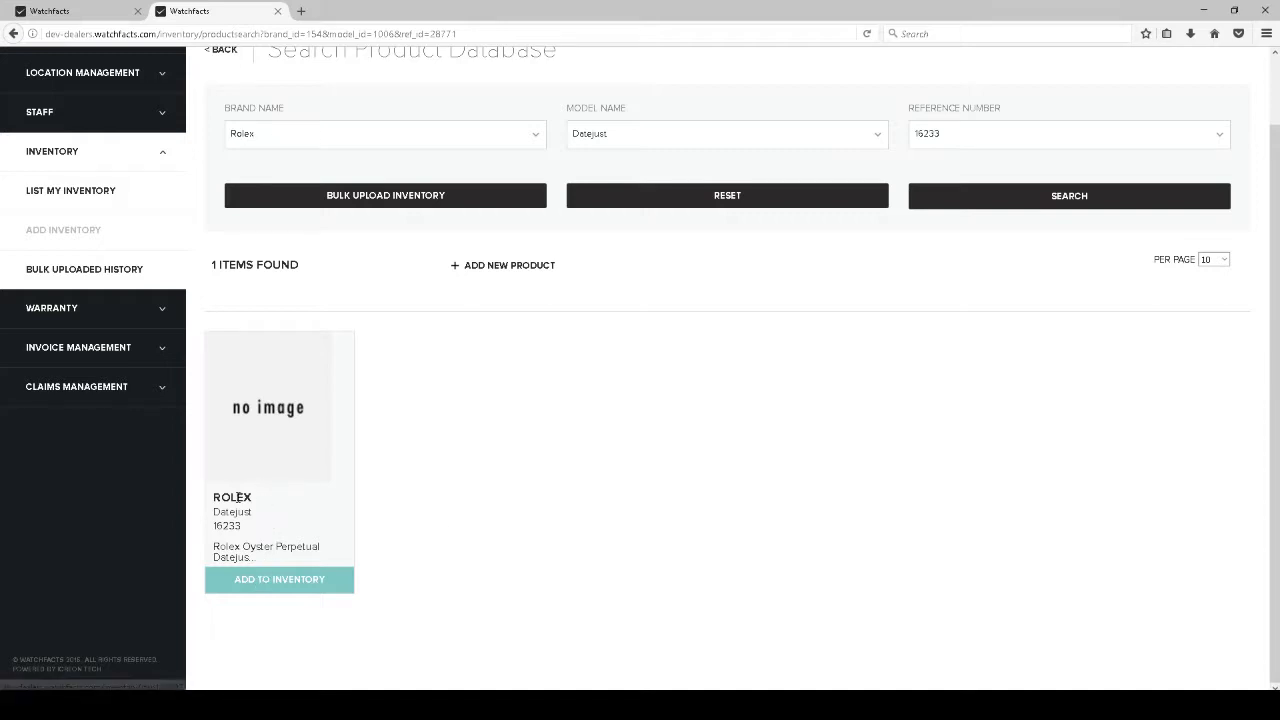
click(269, 584)
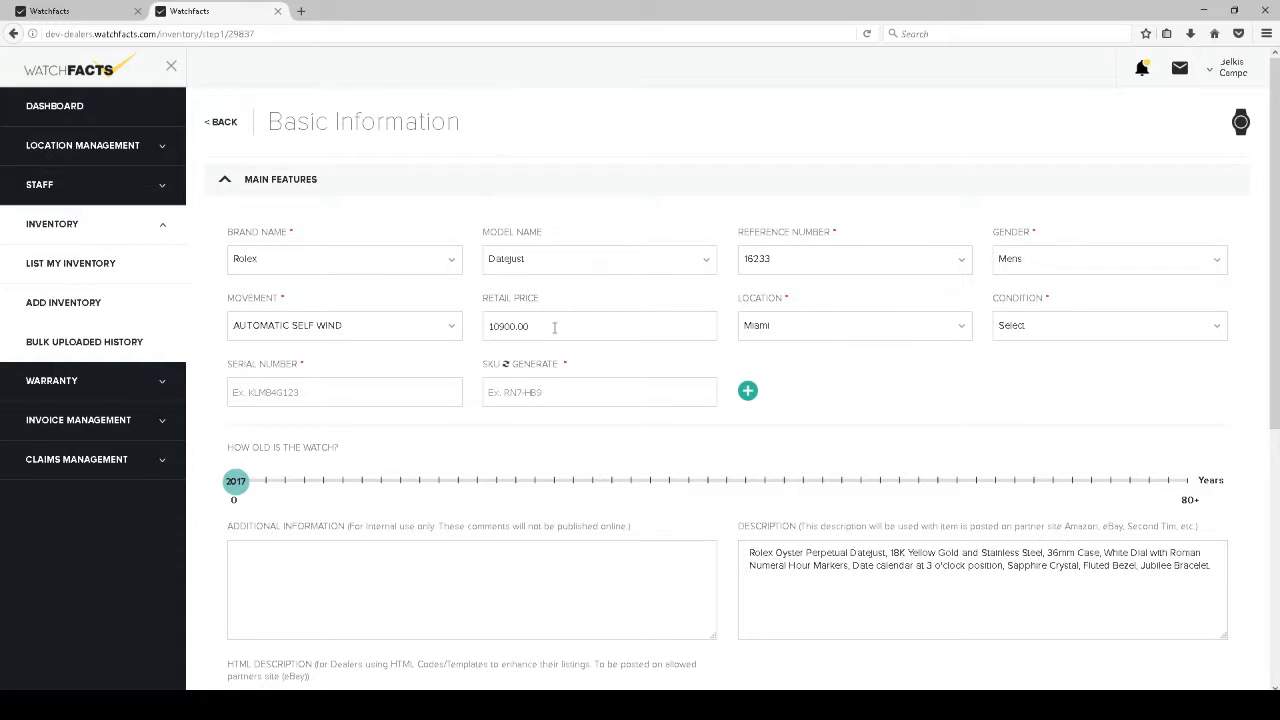
Set condition to Pre-owned, serial number I1234532 and SKU dta0001, correcting the serial
click(1044, 338)
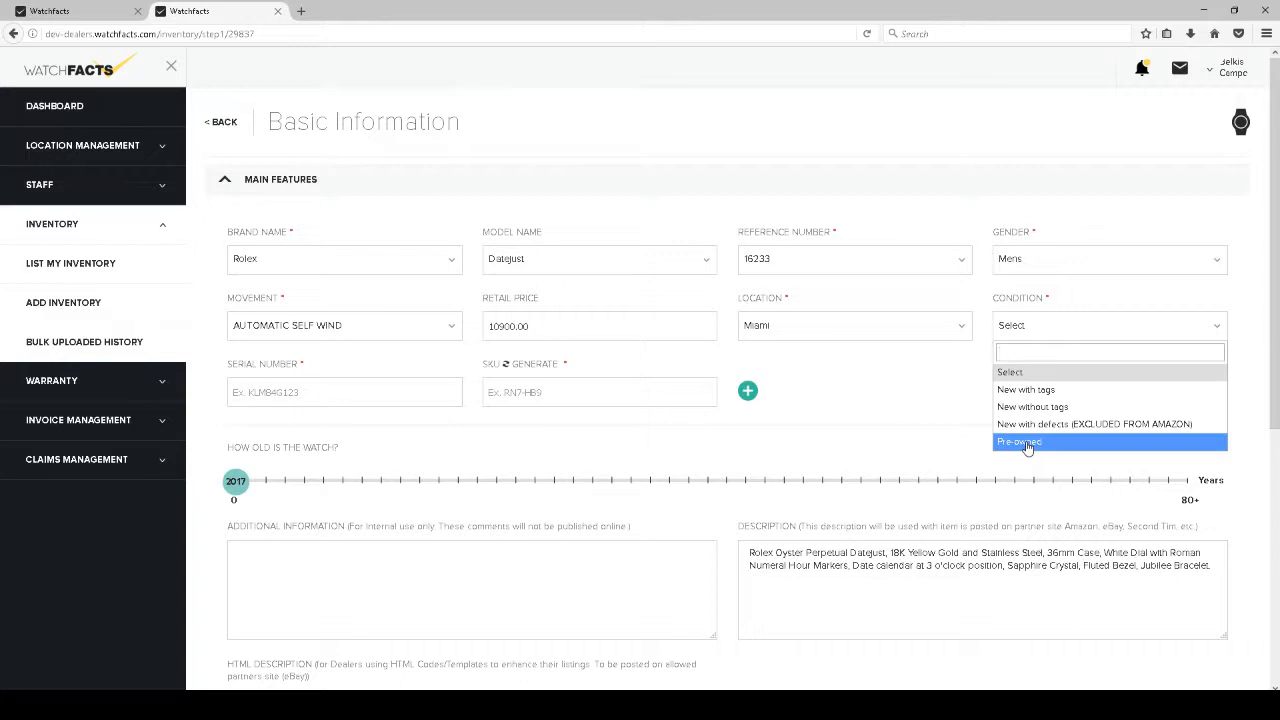
click(1027, 446)
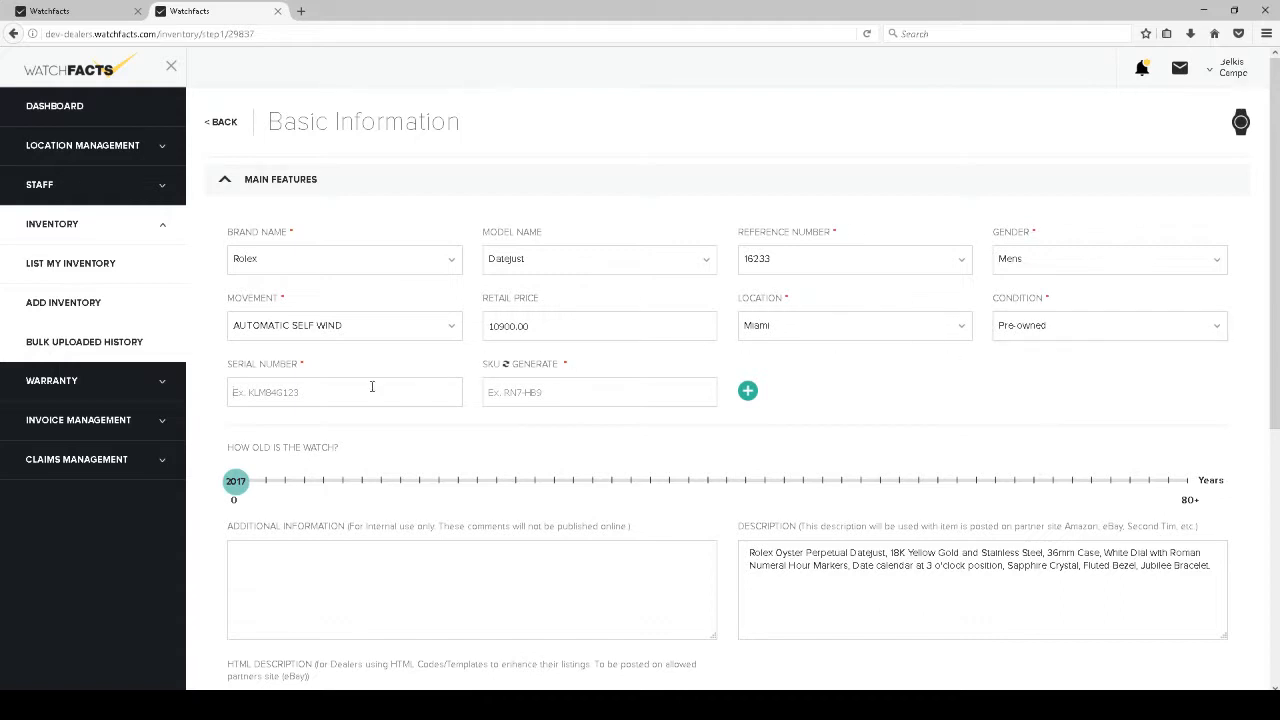
text(l123456)
click(568, 397)
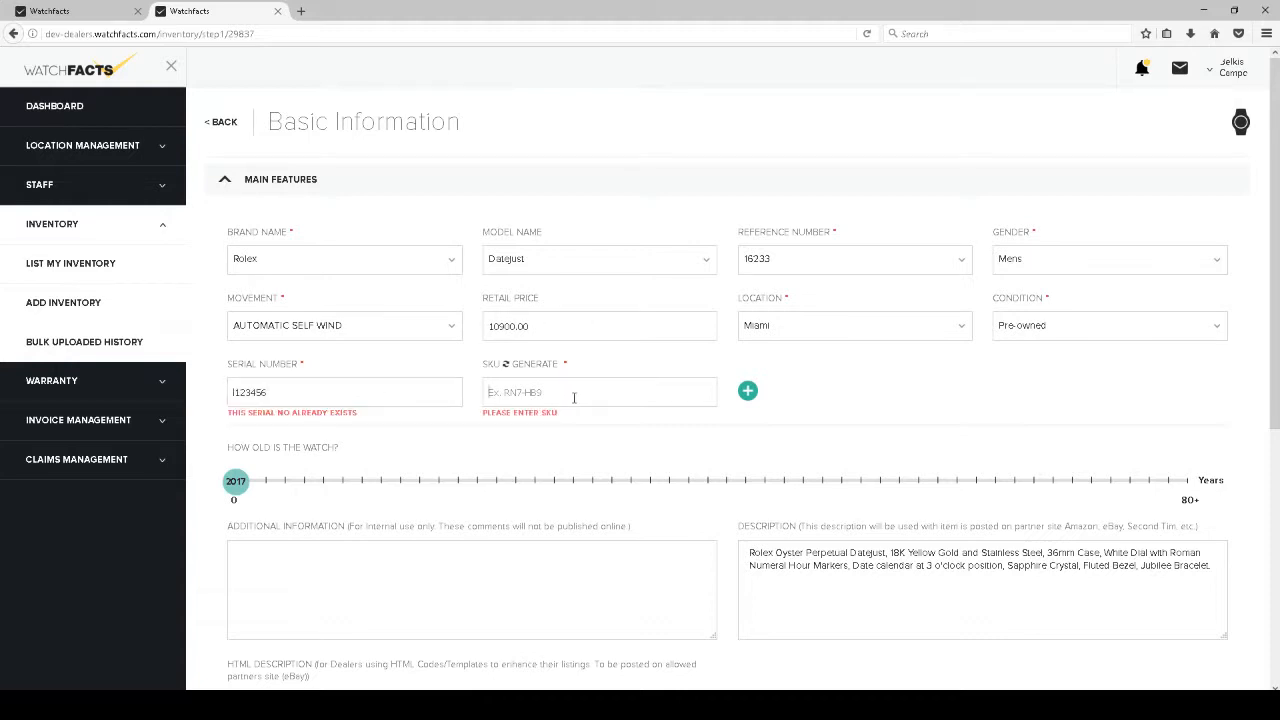
text(dta0001)
click(325, 386)
text(6)
key(BackSpace)
text(32)
click(551, 395)
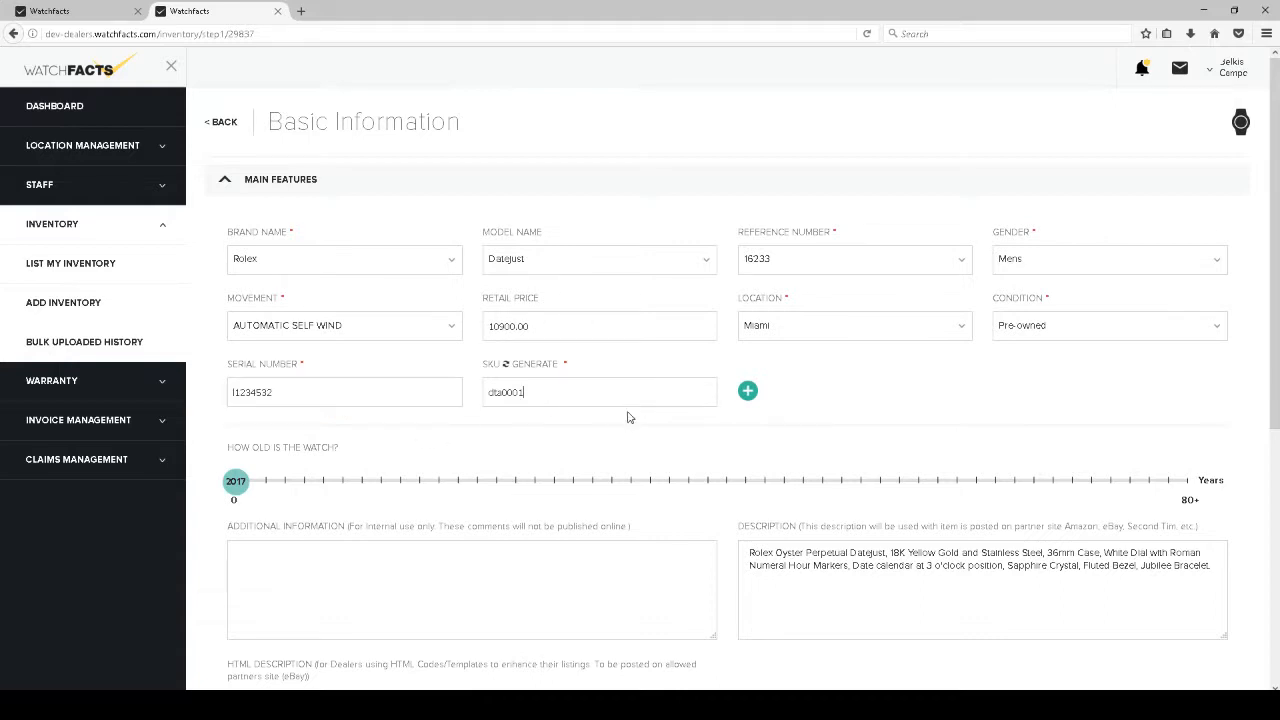
Set the watch's age to 1993
scroll(375, 470, down, 2)
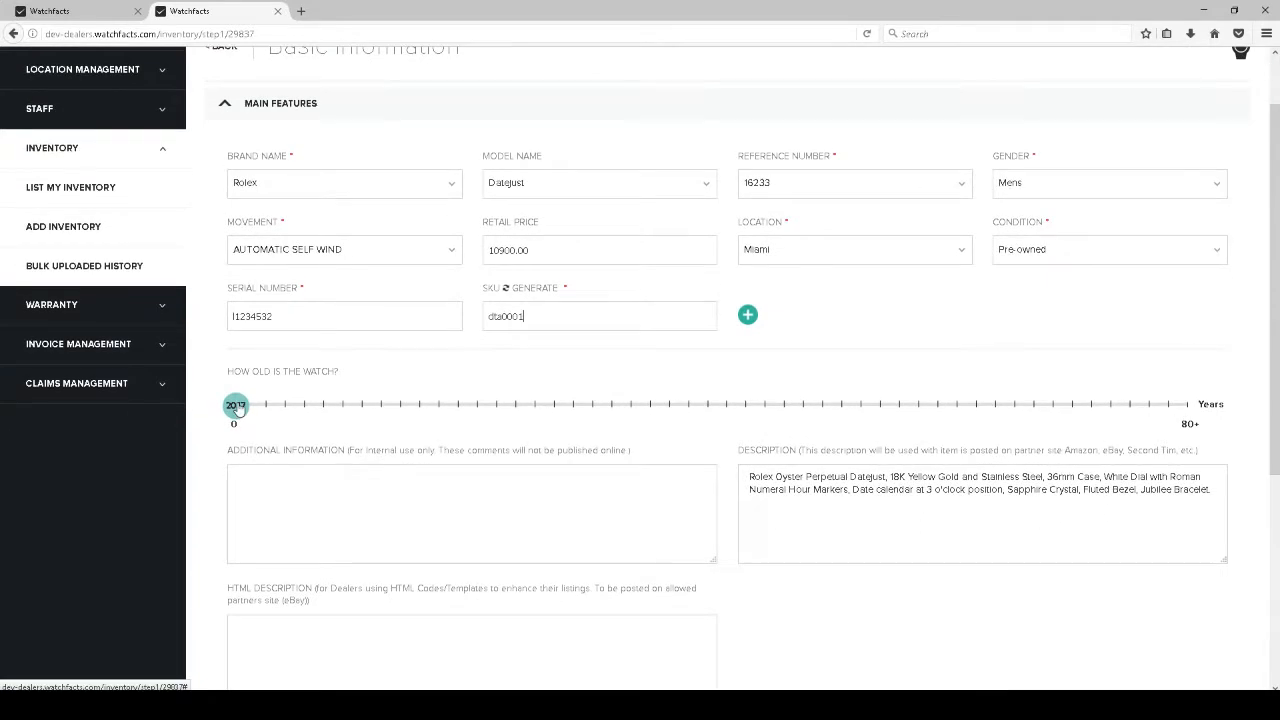
drag(234, 405, 511, 421)
drag(510, 421, 519, 417)
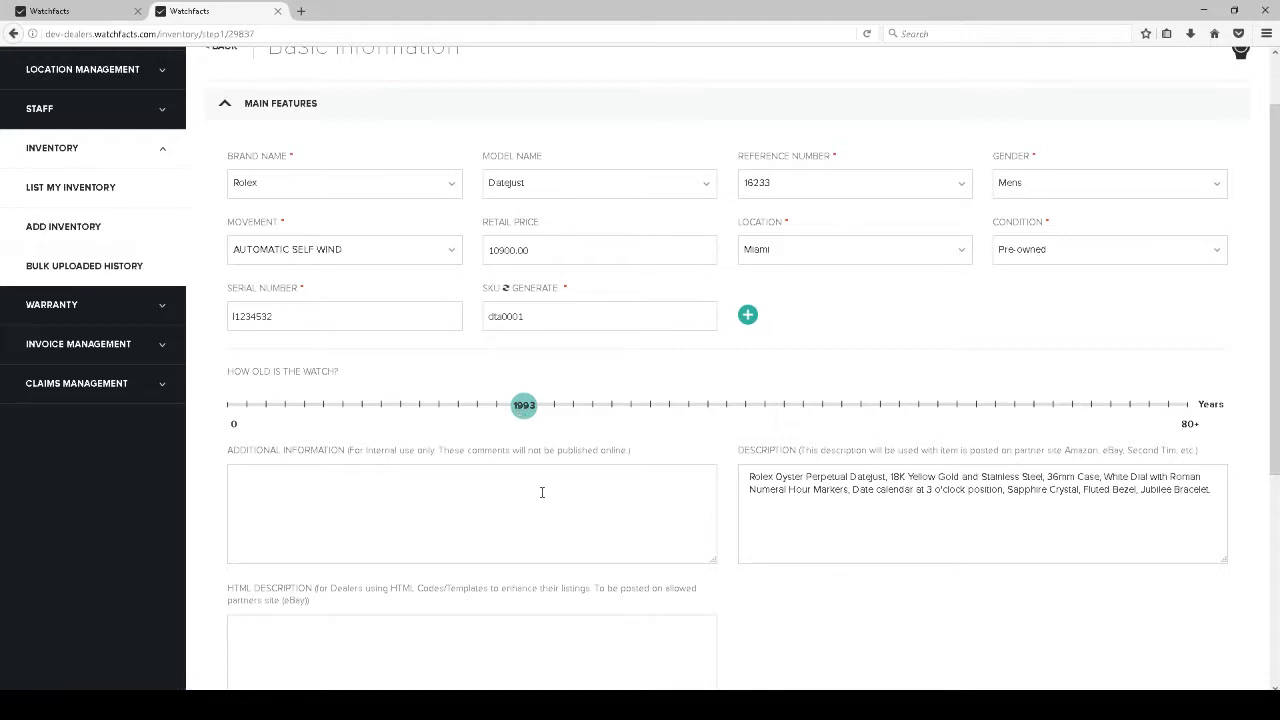
Replace 'White' with 'champagne' before 'Dial' in the listing description
click(845, 491)
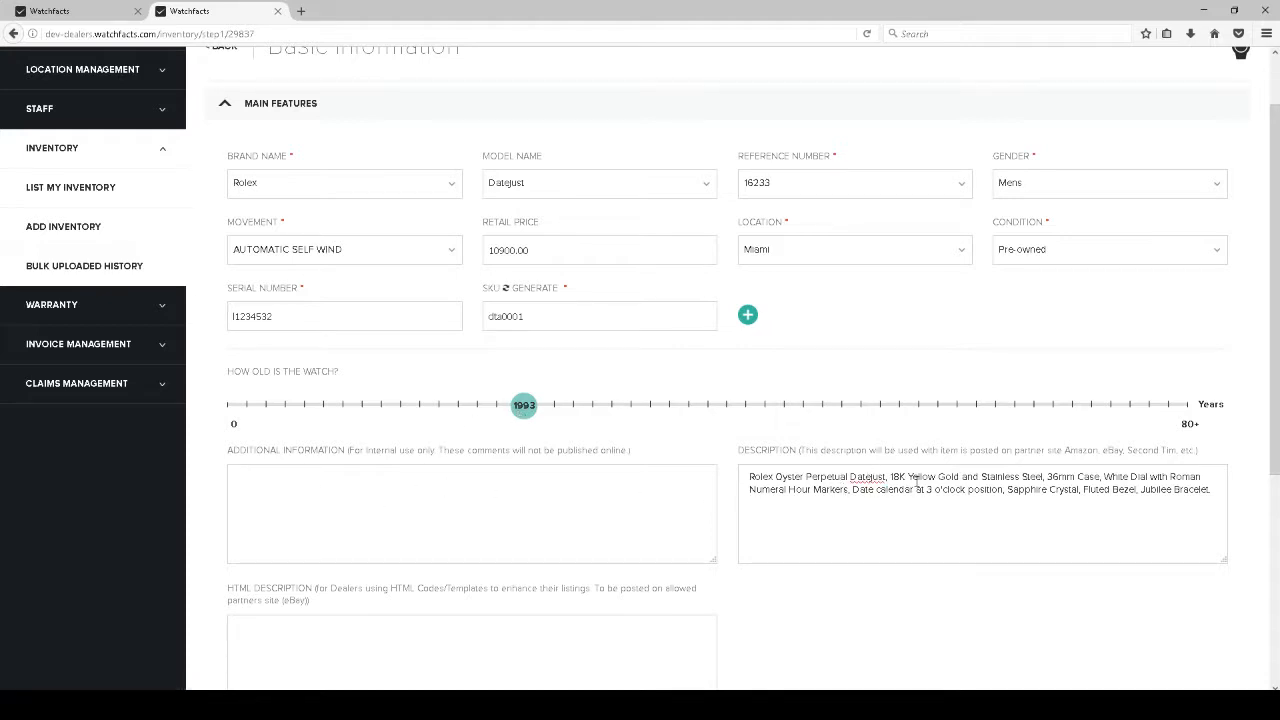
click(1131, 477)
key(BackSpace)
key(BackSpace)
key(BackSpace)
key(BackSpace)
key(BackSpace)
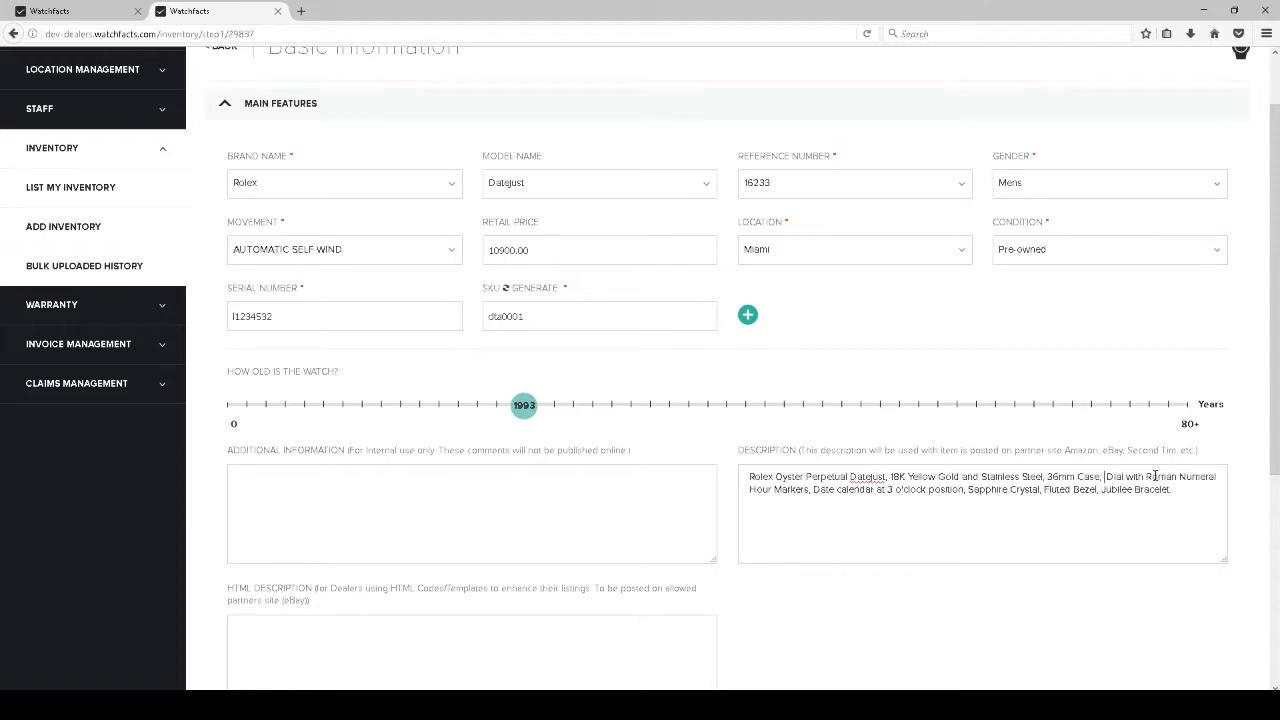
text(champ )
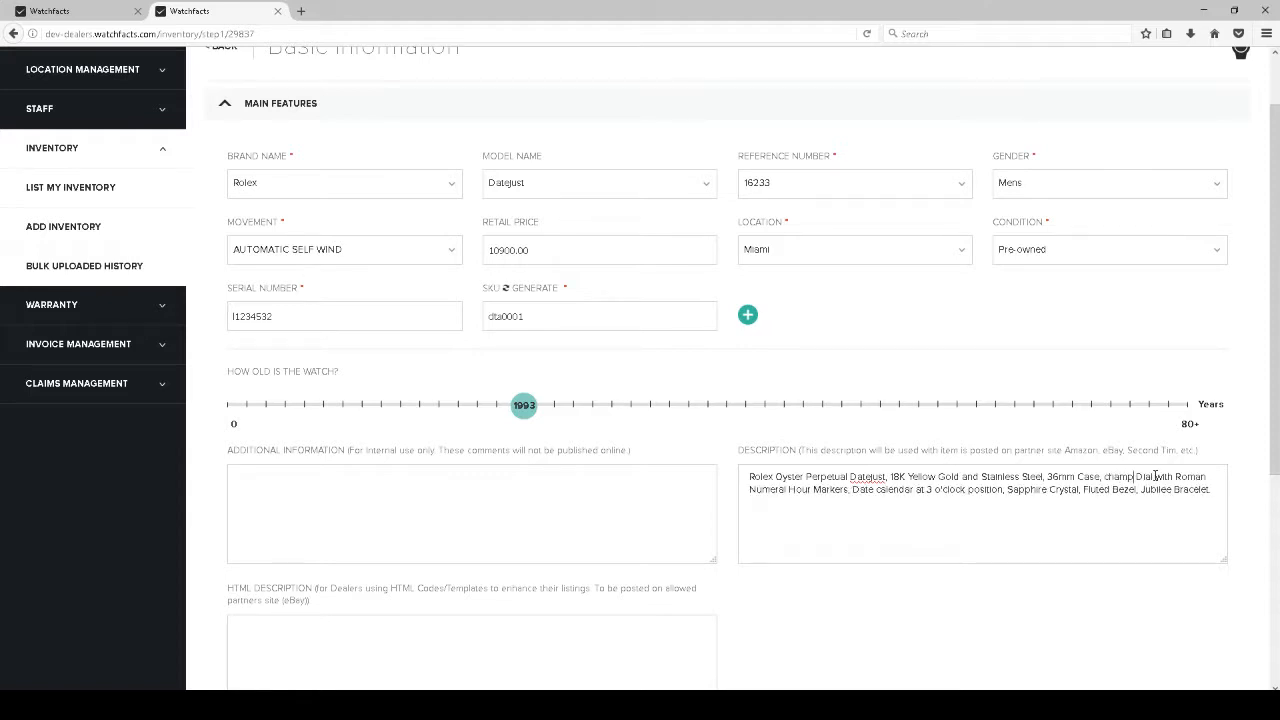
text(agne)
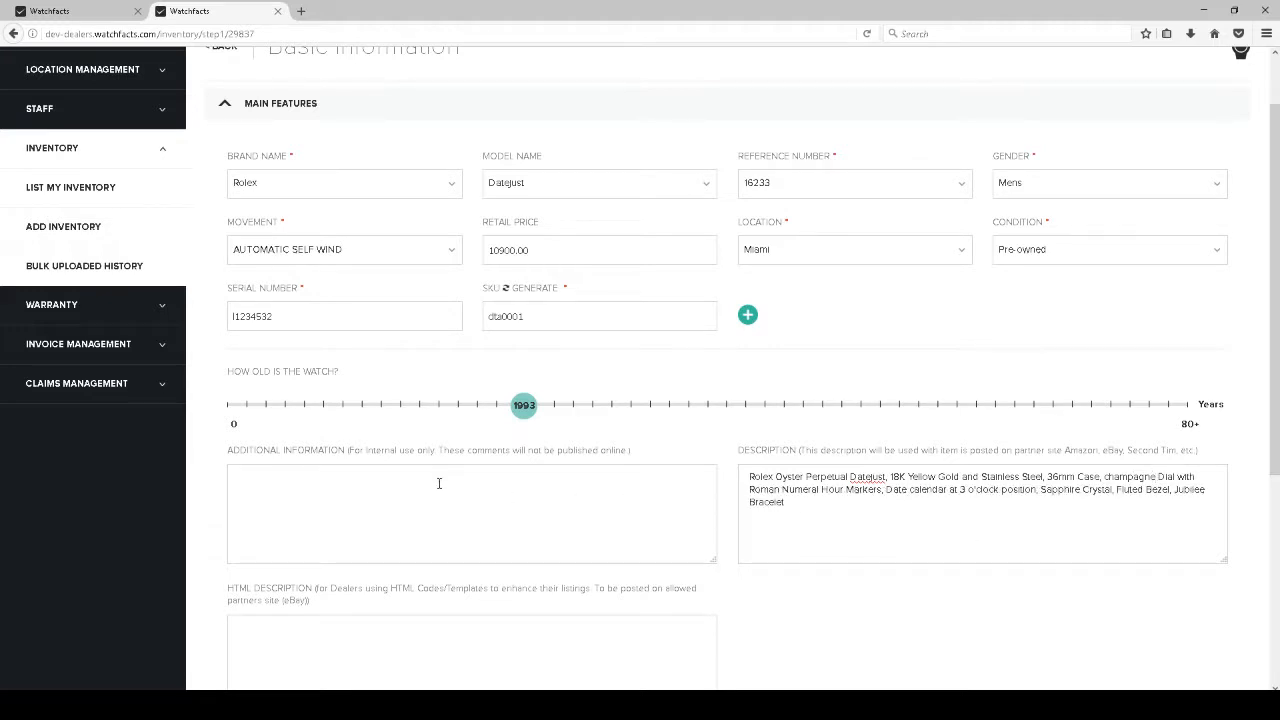
scroll(438, 483, down, 1)
Enter the internal note 'Serviced 4/1/17' in Additional Information
click(402, 426)
scroll(330, 400, down, 1)
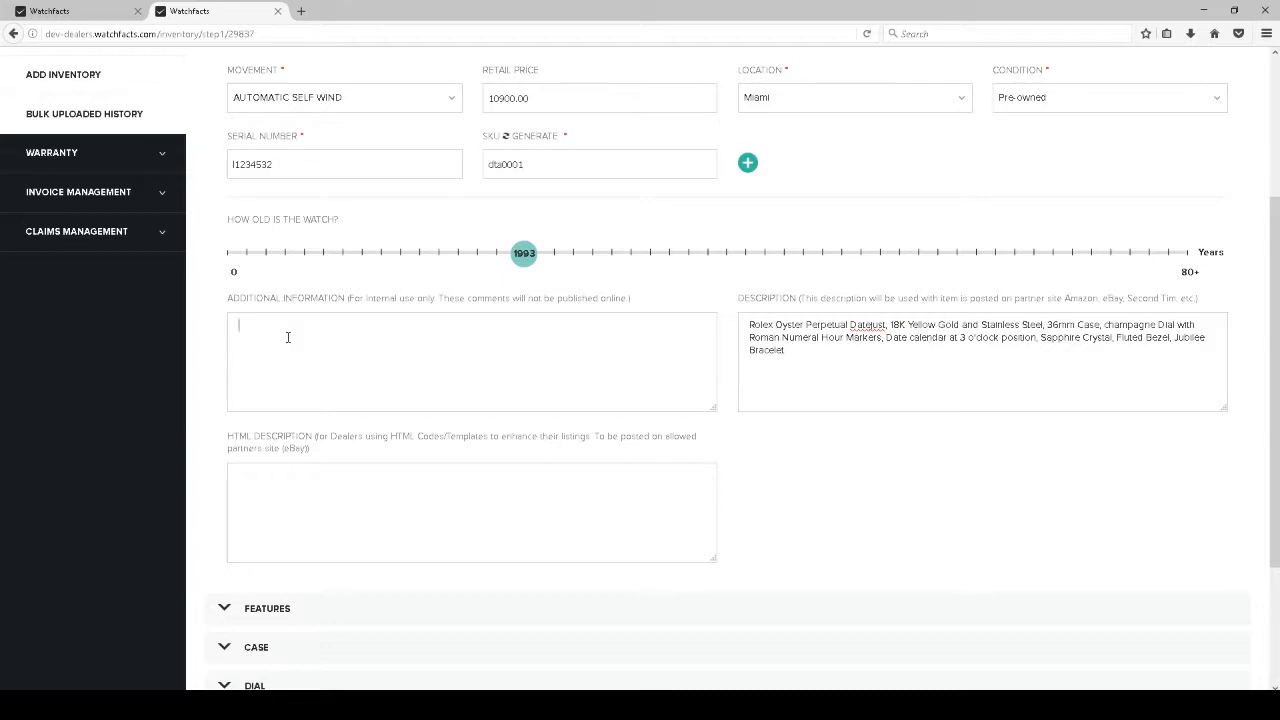
text(Serviced 4/1/17)
Move past the HTML description to the Features section with water resistance and key features
click(432, 484)
scroll(257, 438, down, 2)
drag(234, 362, 323, 364)
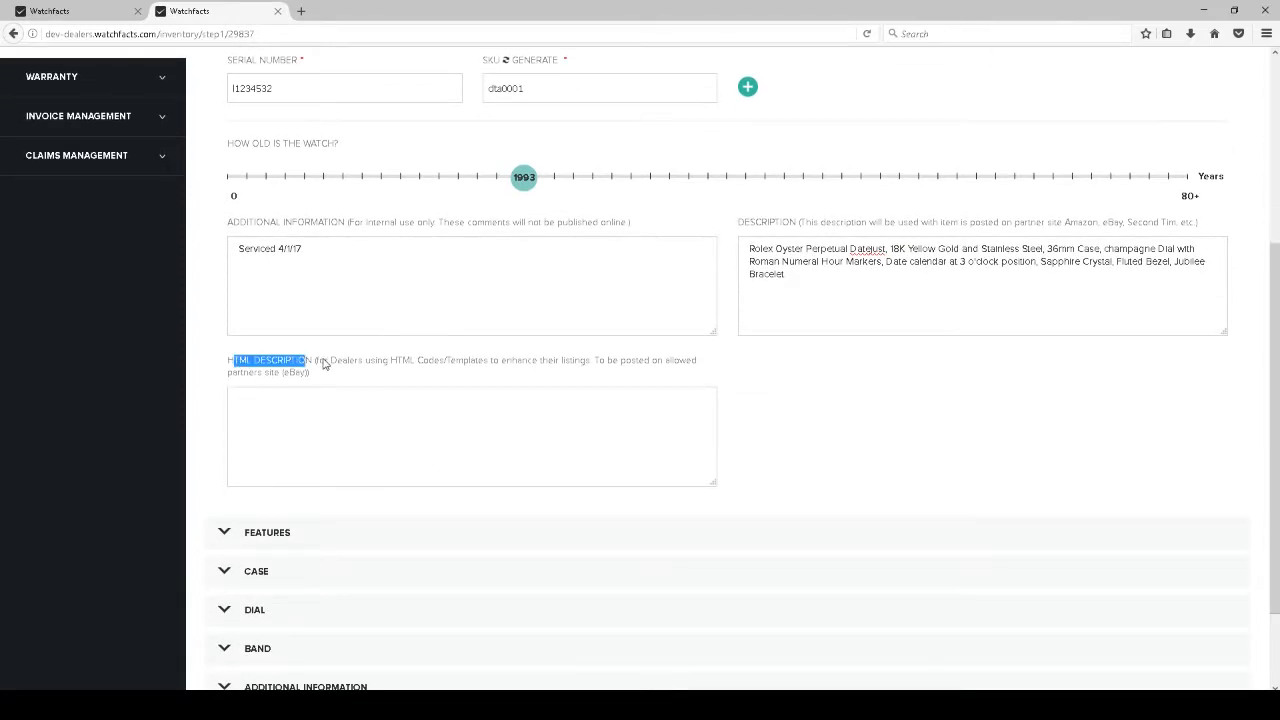
click(366, 430)
scroll(340, 350, down, 3)
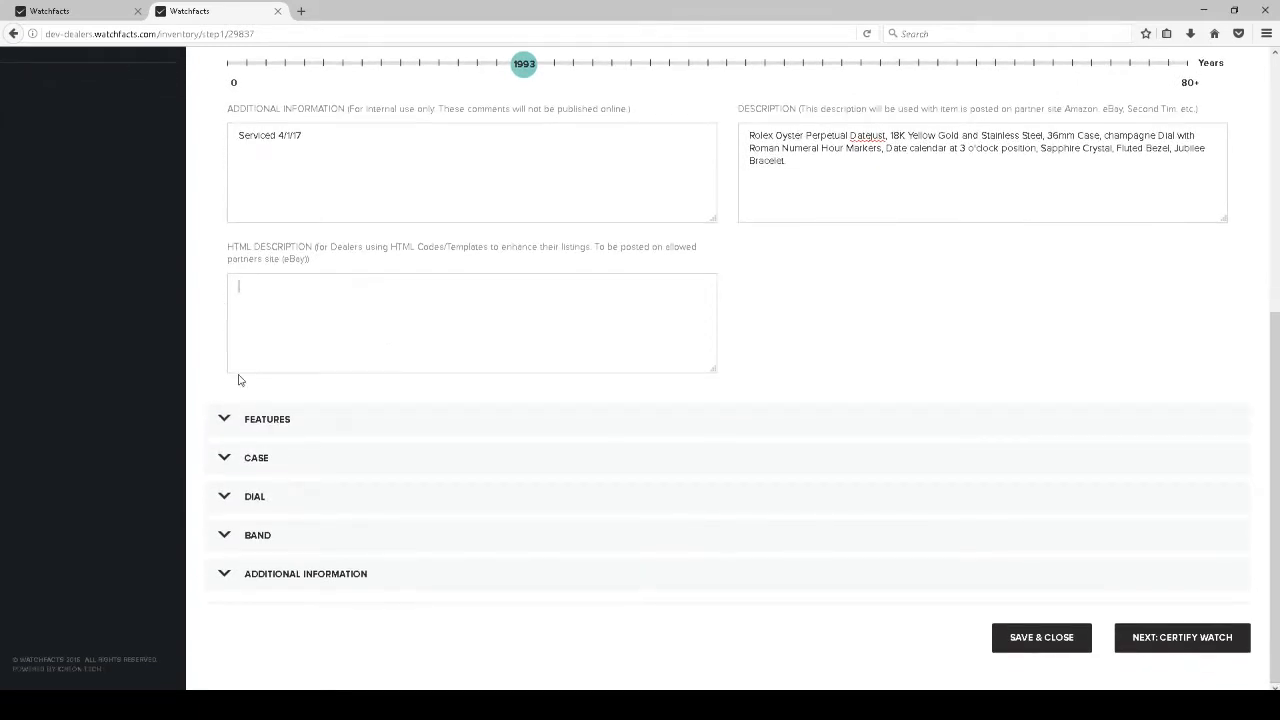
click(224, 420)
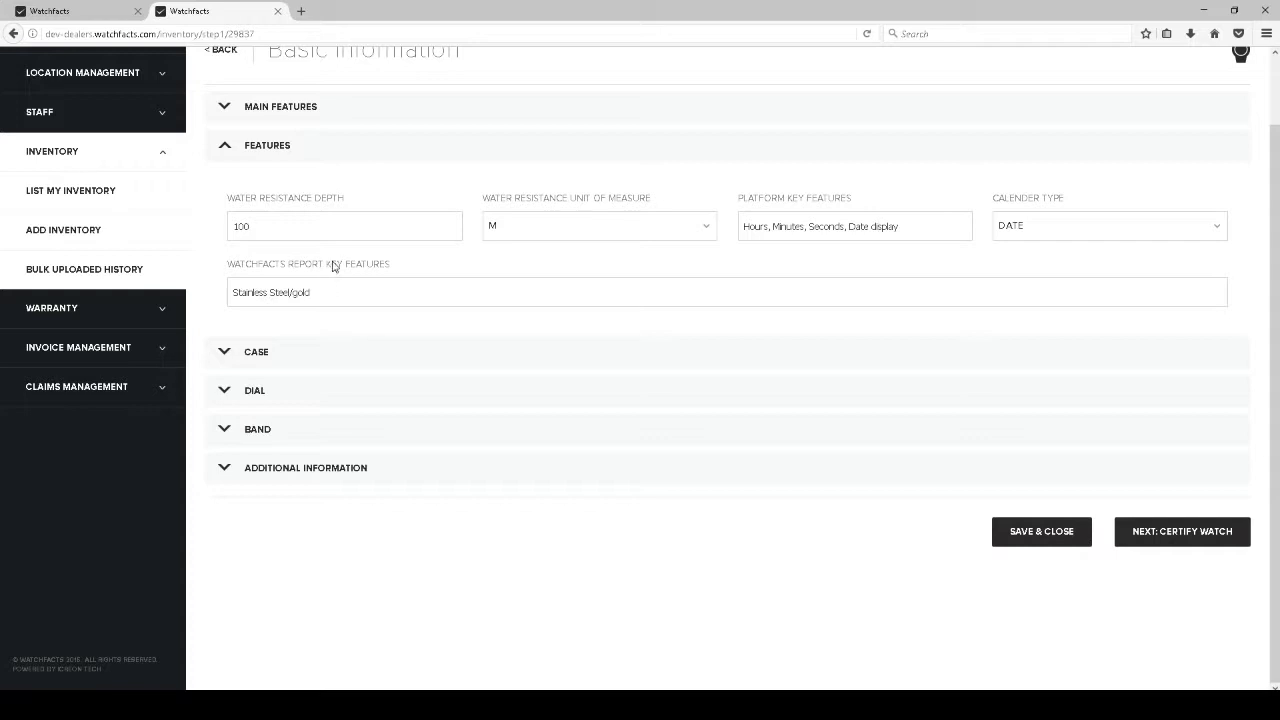
Set case material STEEL AND 18K GOLD, bezel function NONE, finish POLISHED, colour SILVER
click(225, 352)
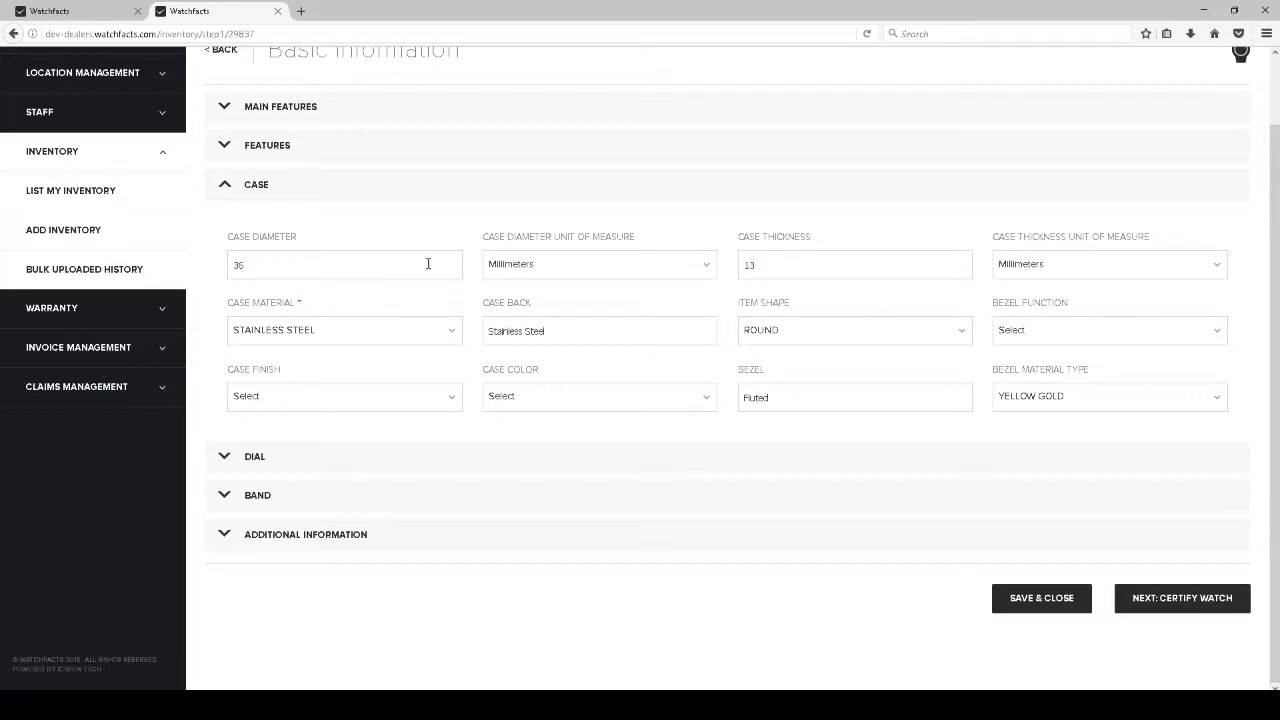
click(292, 334)
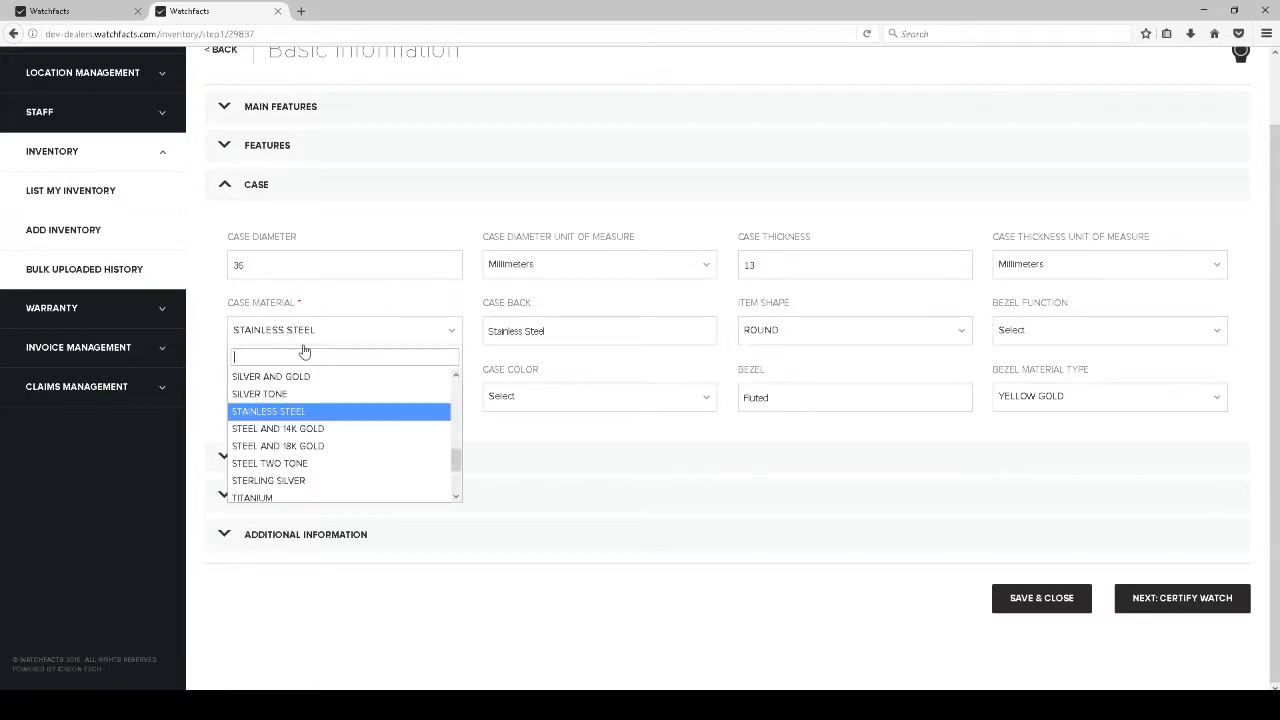
click(290, 452)
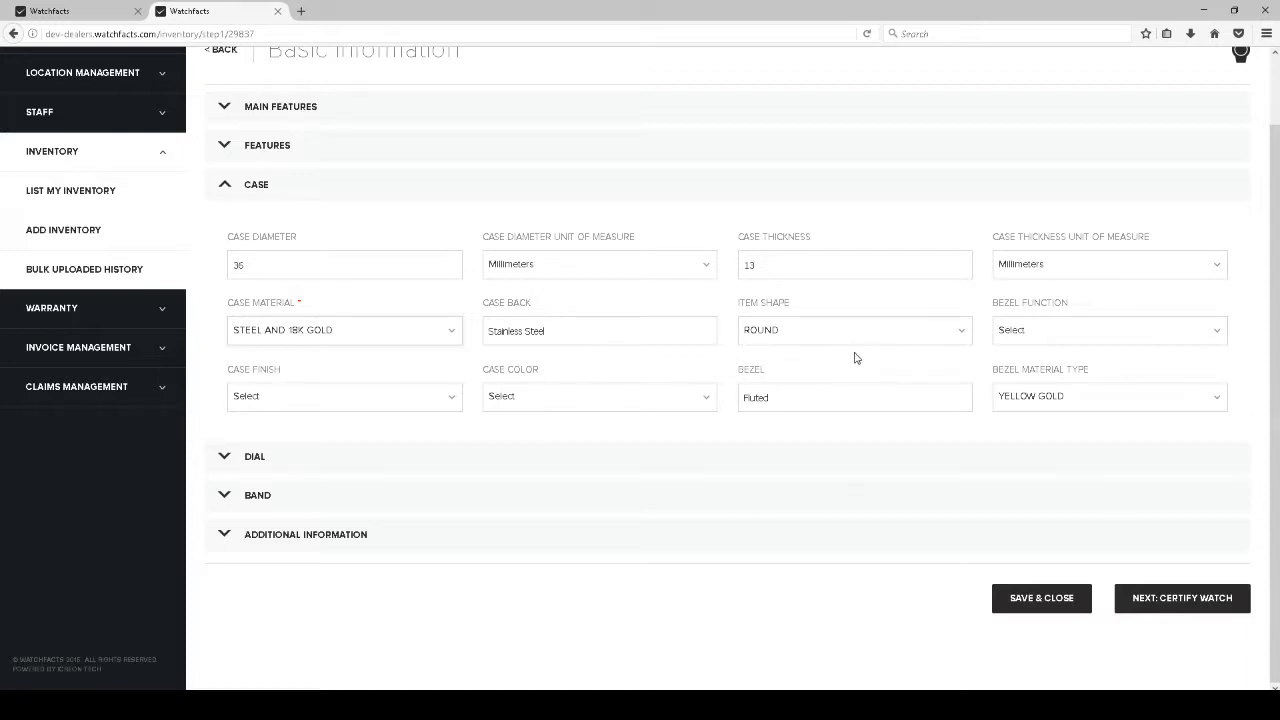
click(1054, 333)
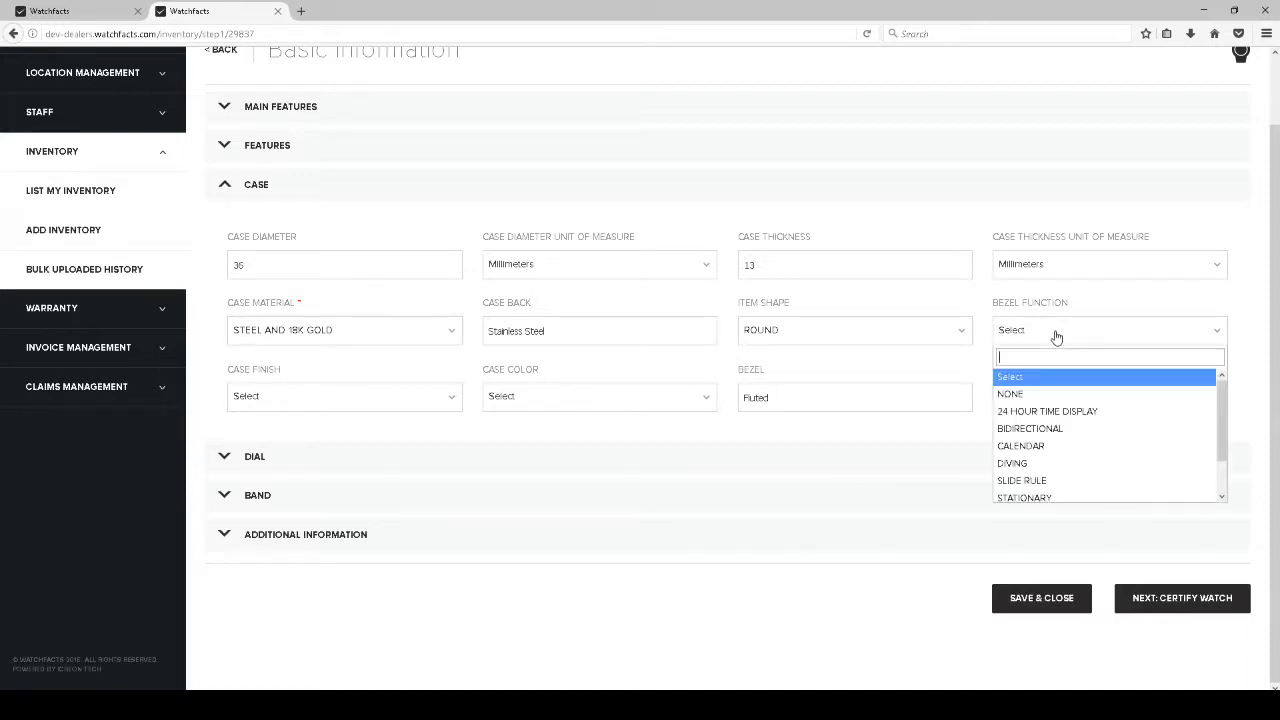
click(1032, 397)
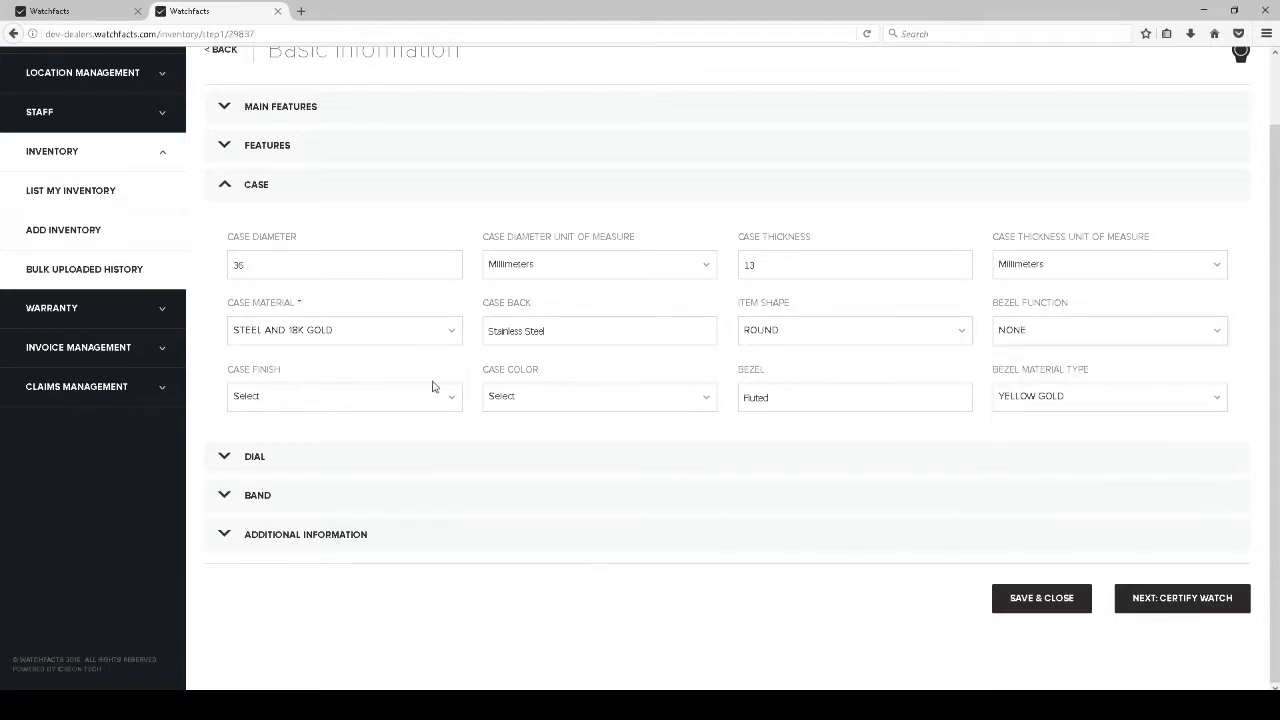
click(362, 400)
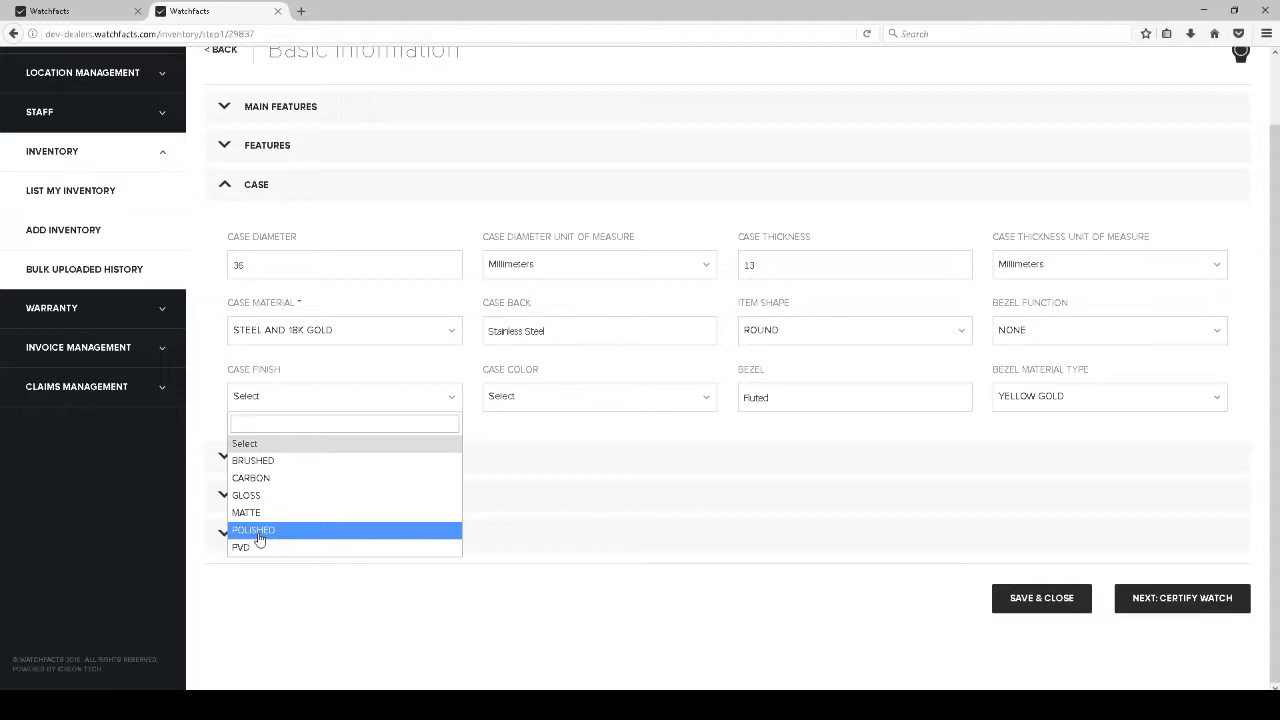
click(259, 535)
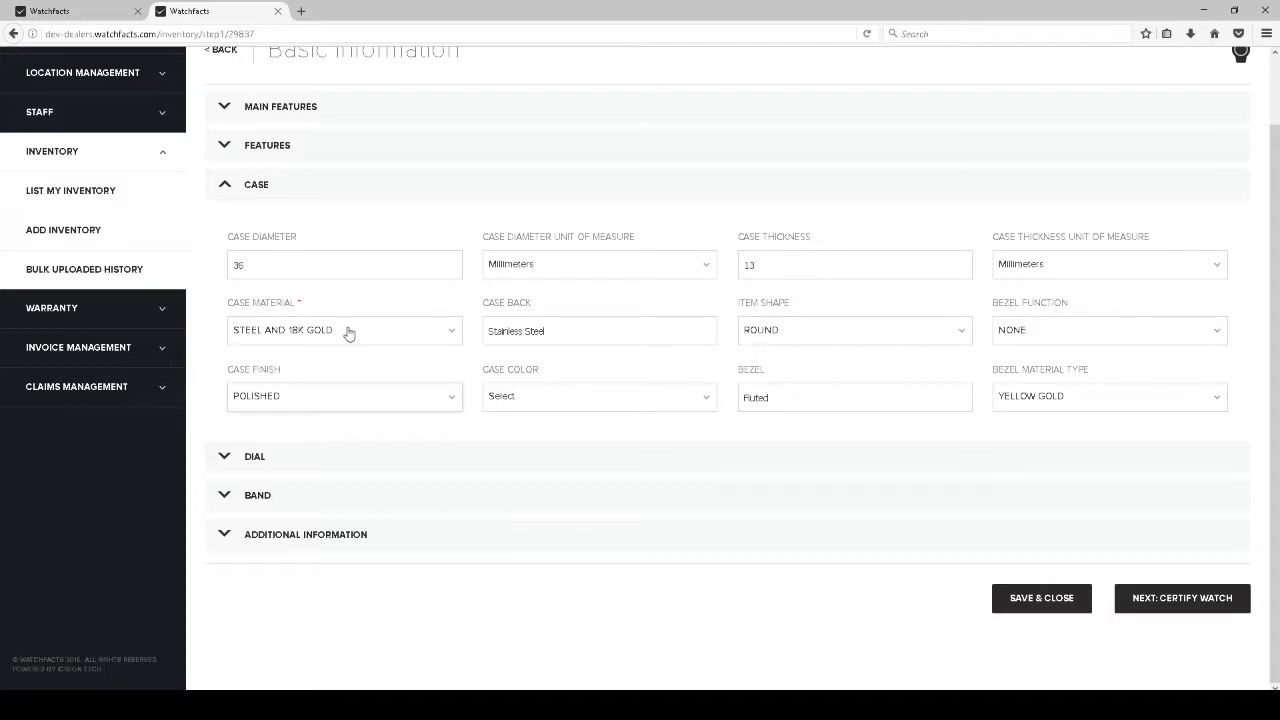
click(524, 398)
scroll(608, 520, down, 5)
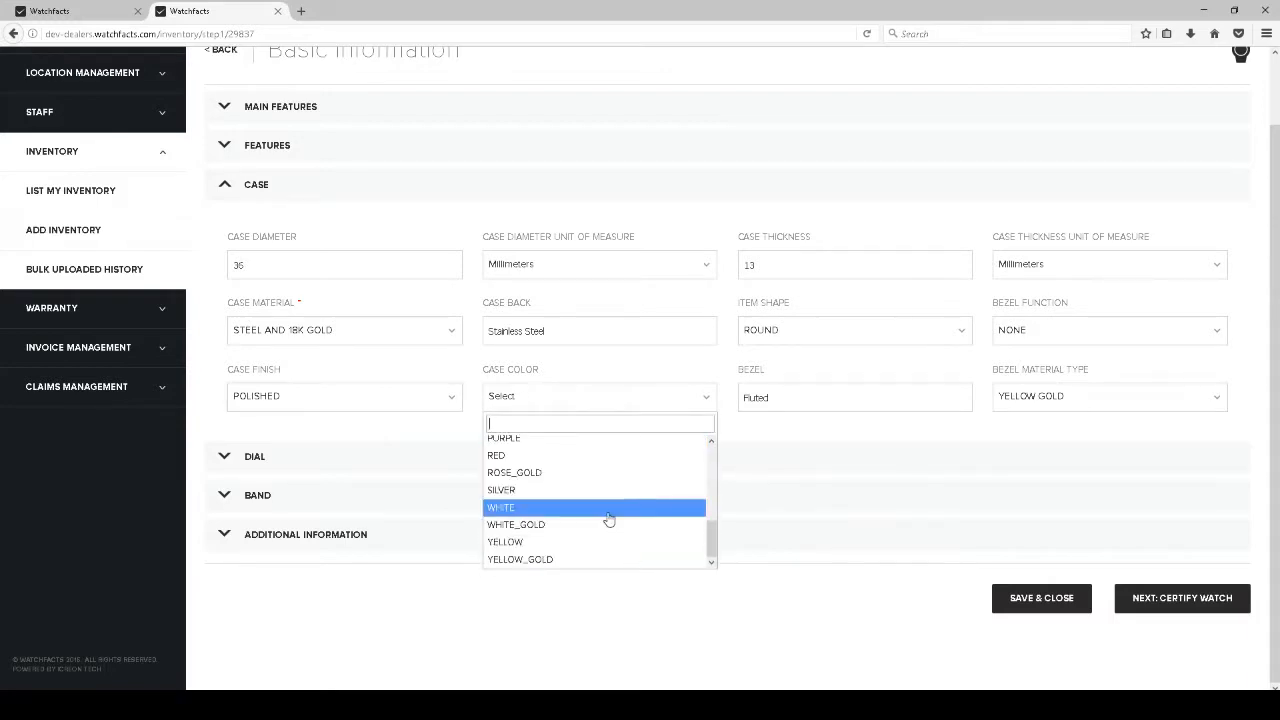
click(523, 490)
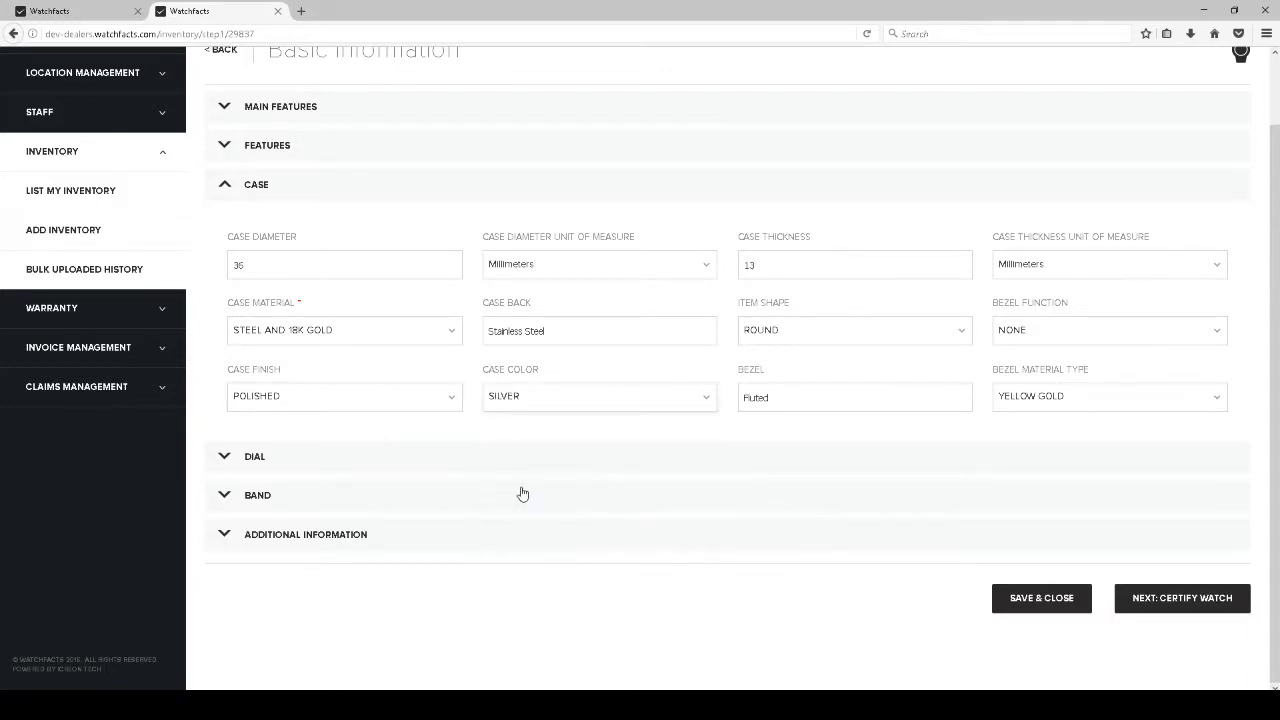
click(815, 398)
In the Dial details, keep display type ANALOG and choose CHAMPAGNE as dial colour
click(257, 456)
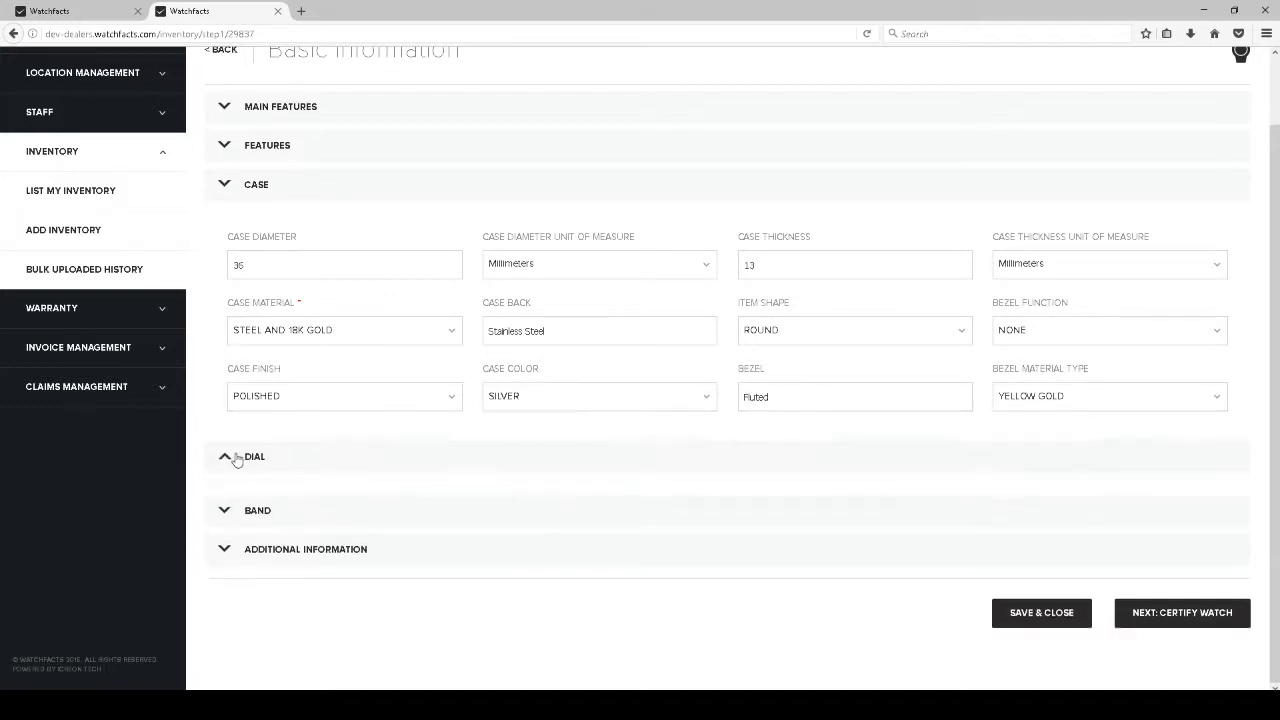
click(339, 312)
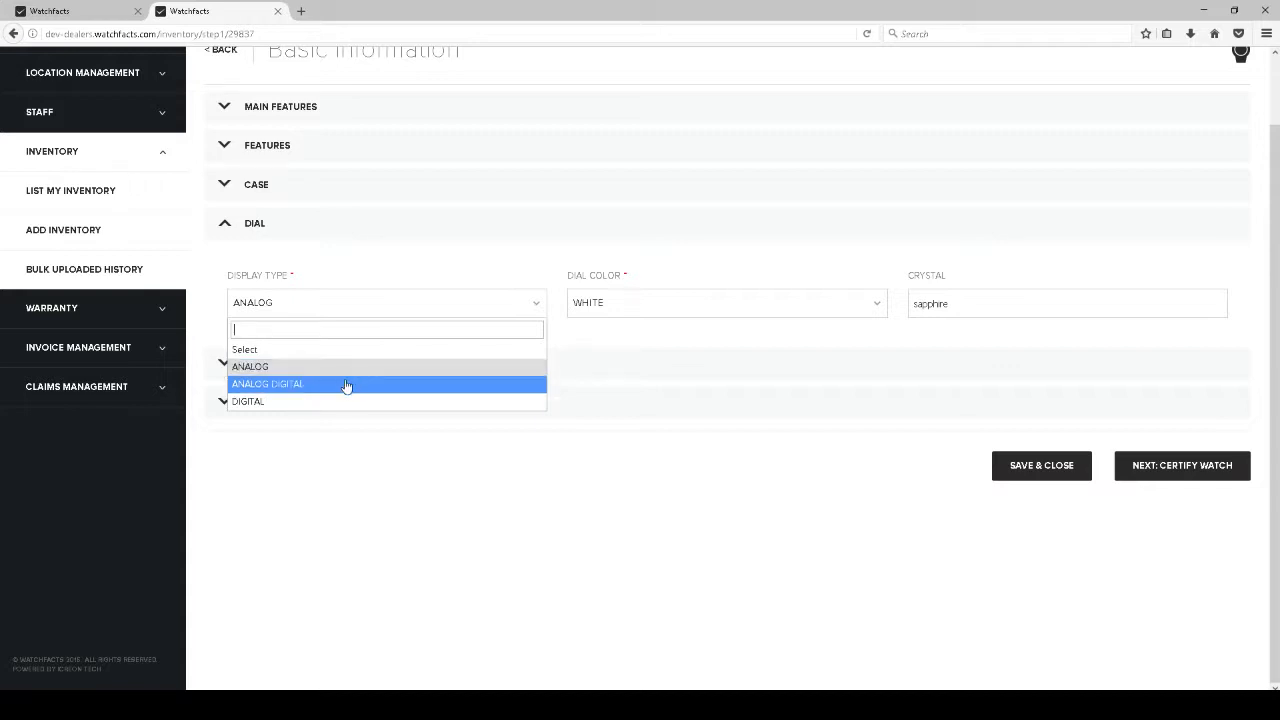
click(270, 370)
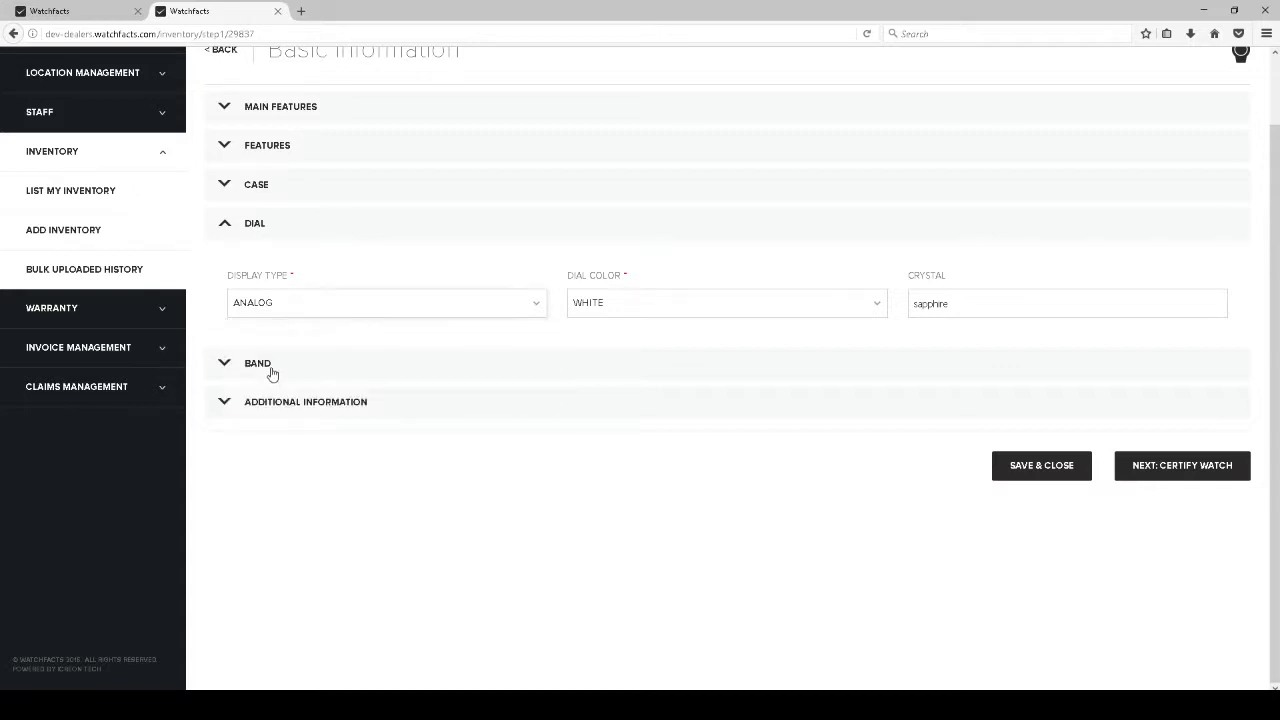
click(717, 311)
click(882, 349)
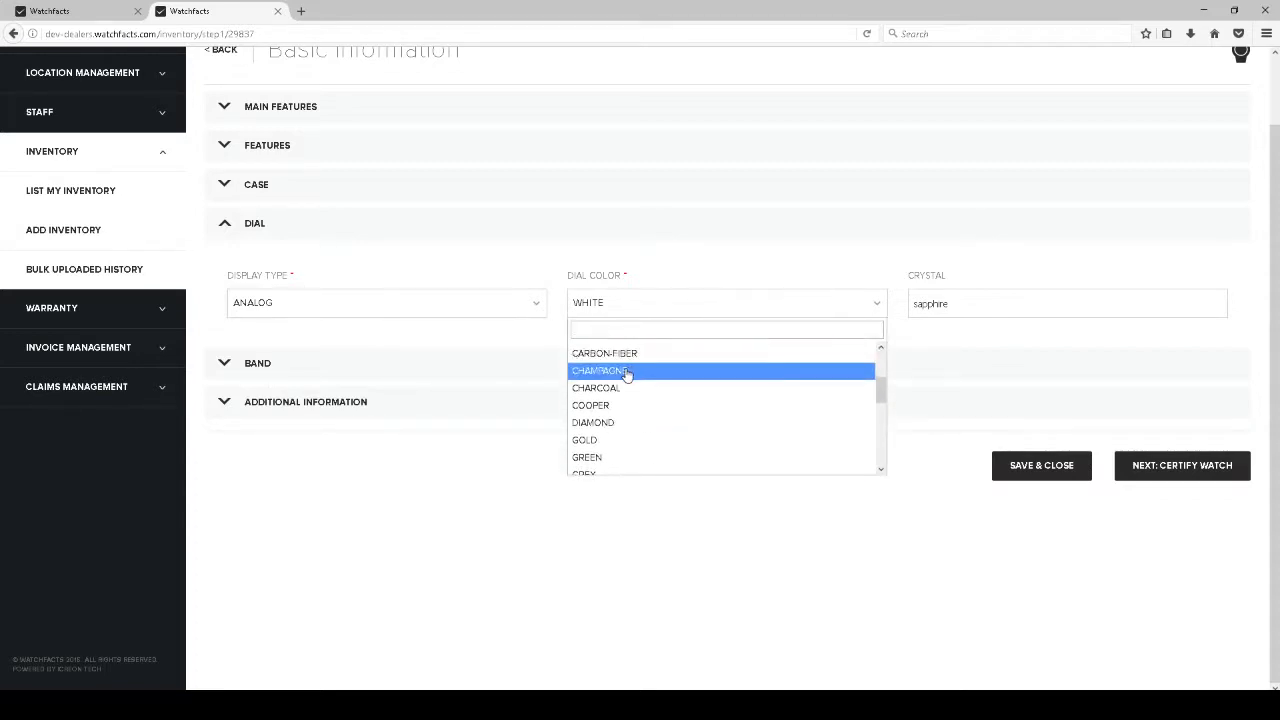
click(627, 371)
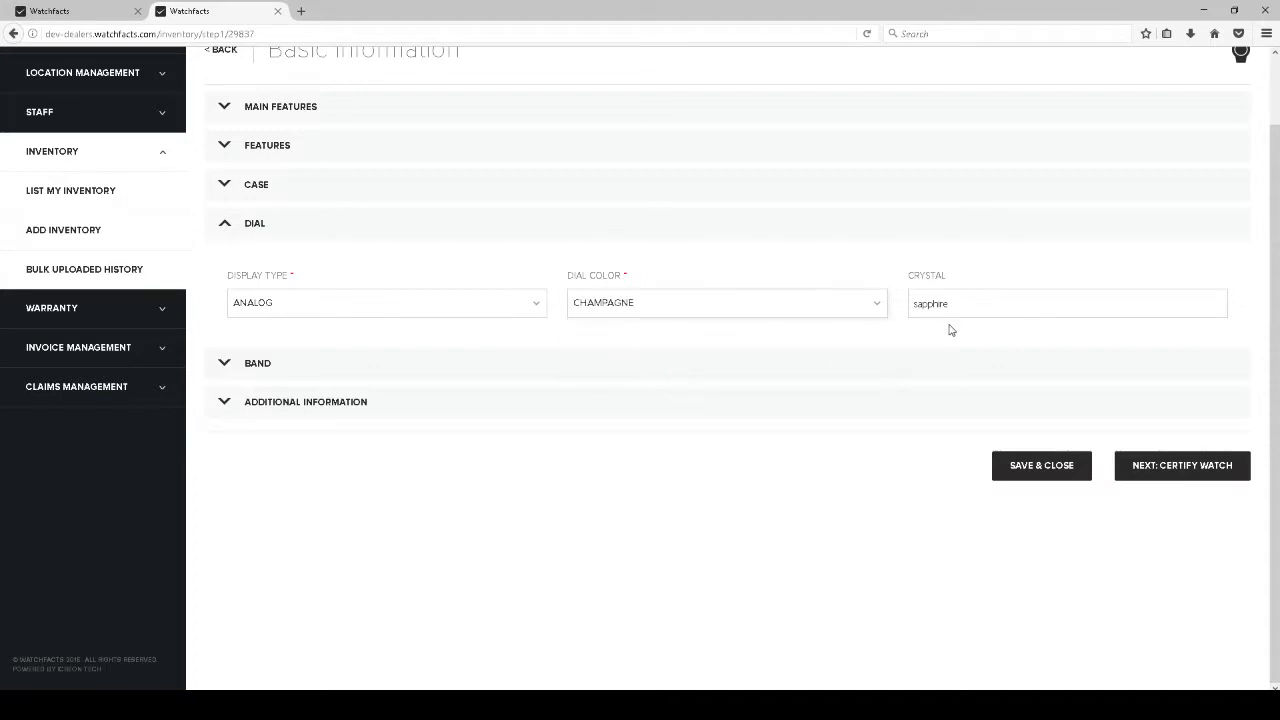
In the Band details, pick TWO TONE STAINLESS STEEL material and SILVER colour
click(235, 365)
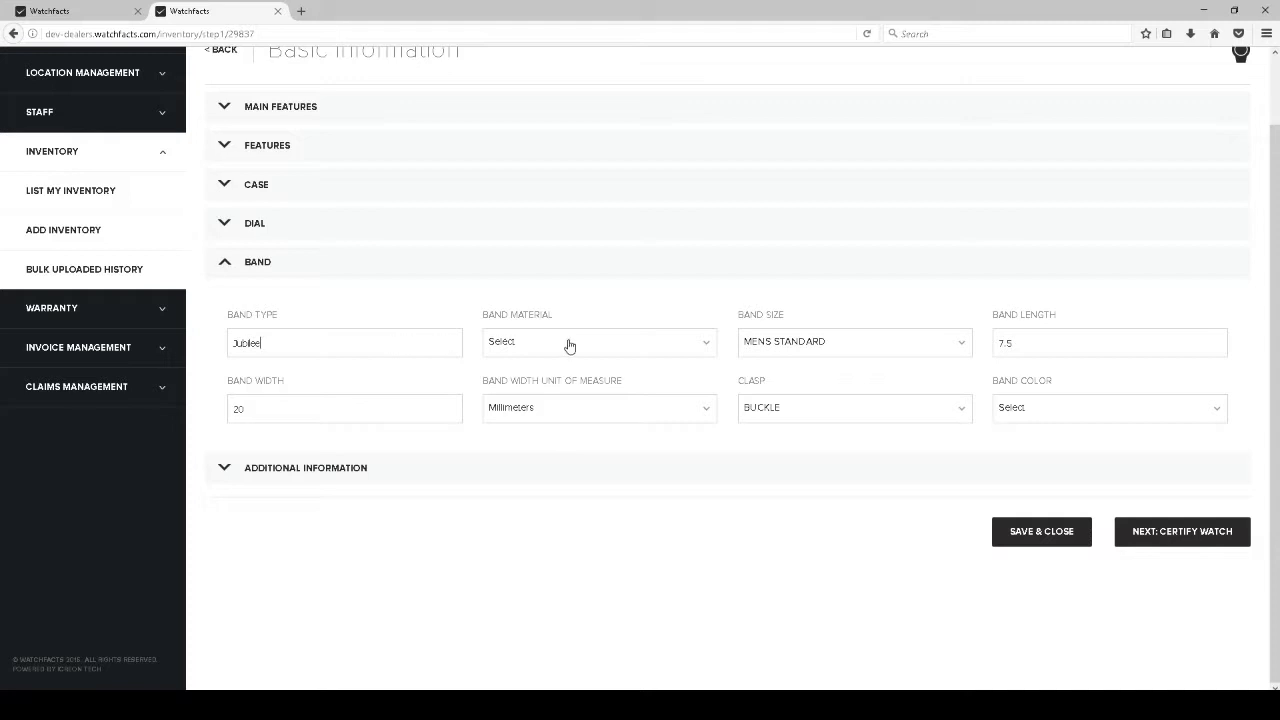
click(610, 348)
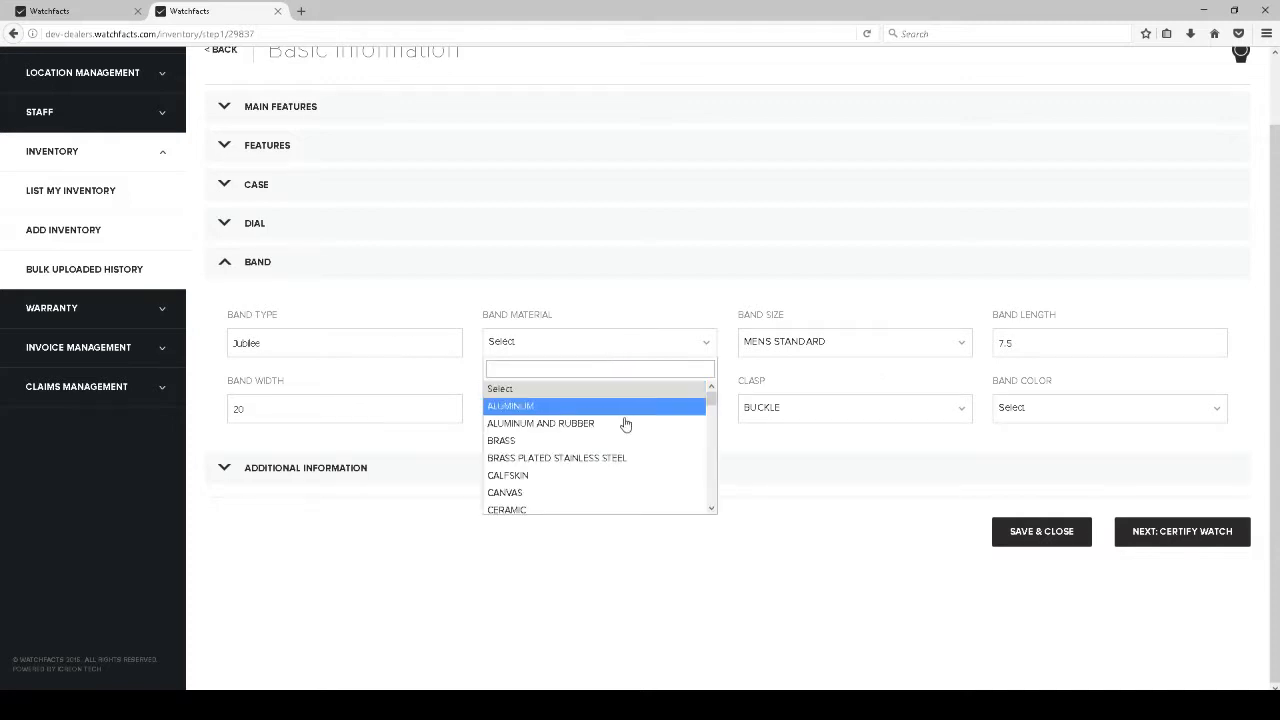
scroll(623, 430, down, 5)
scroll(628, 435, down, 5)
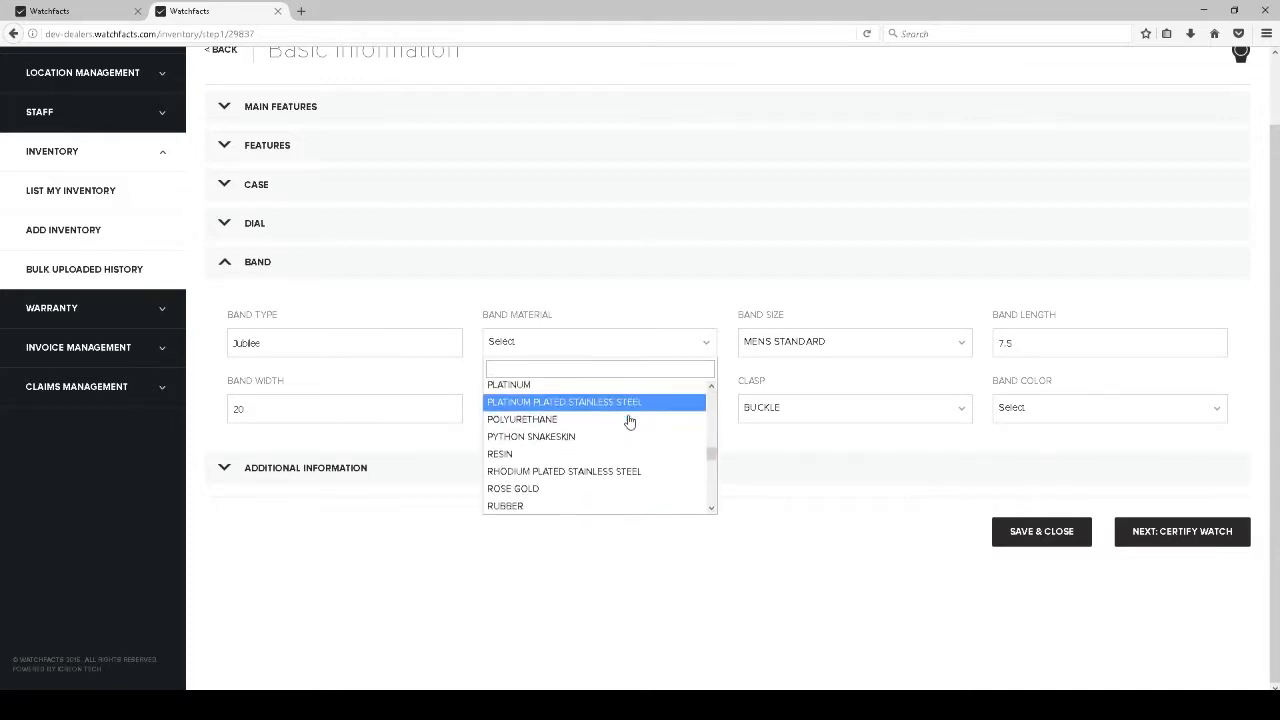
scroll(625, 424, down, 5)
scroll(622, 428, down, 3)
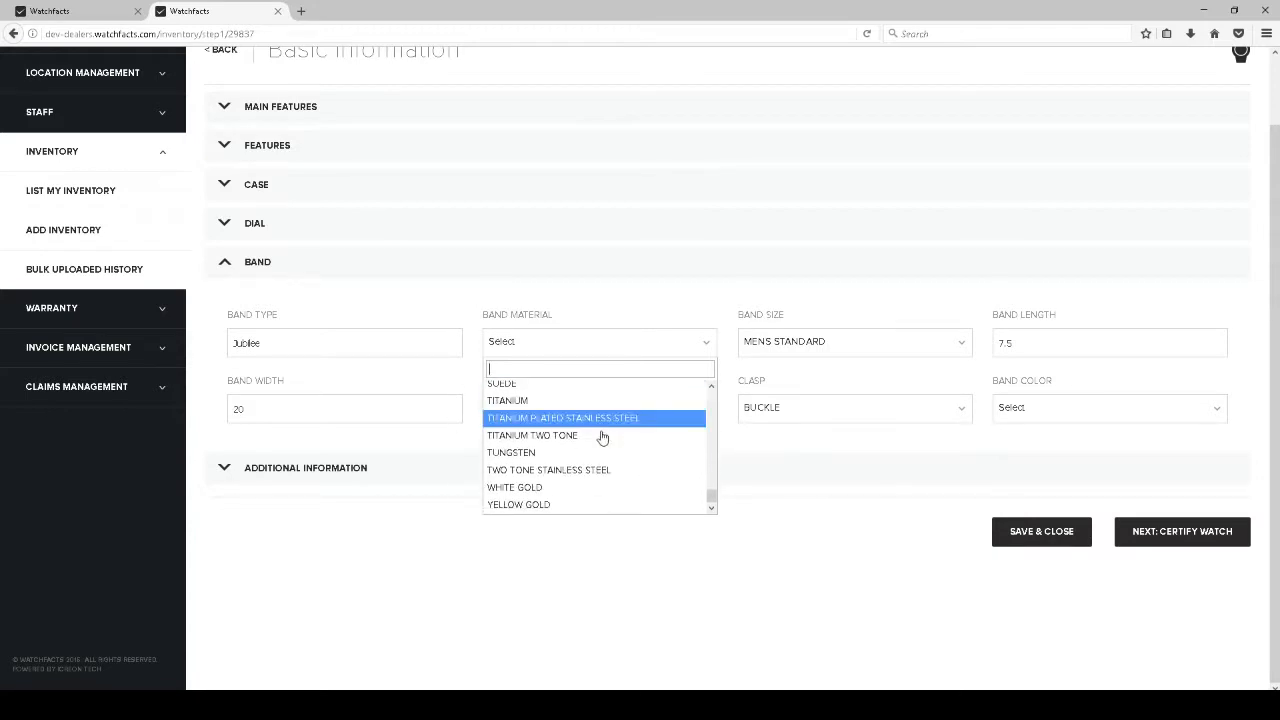
click(561, 477)
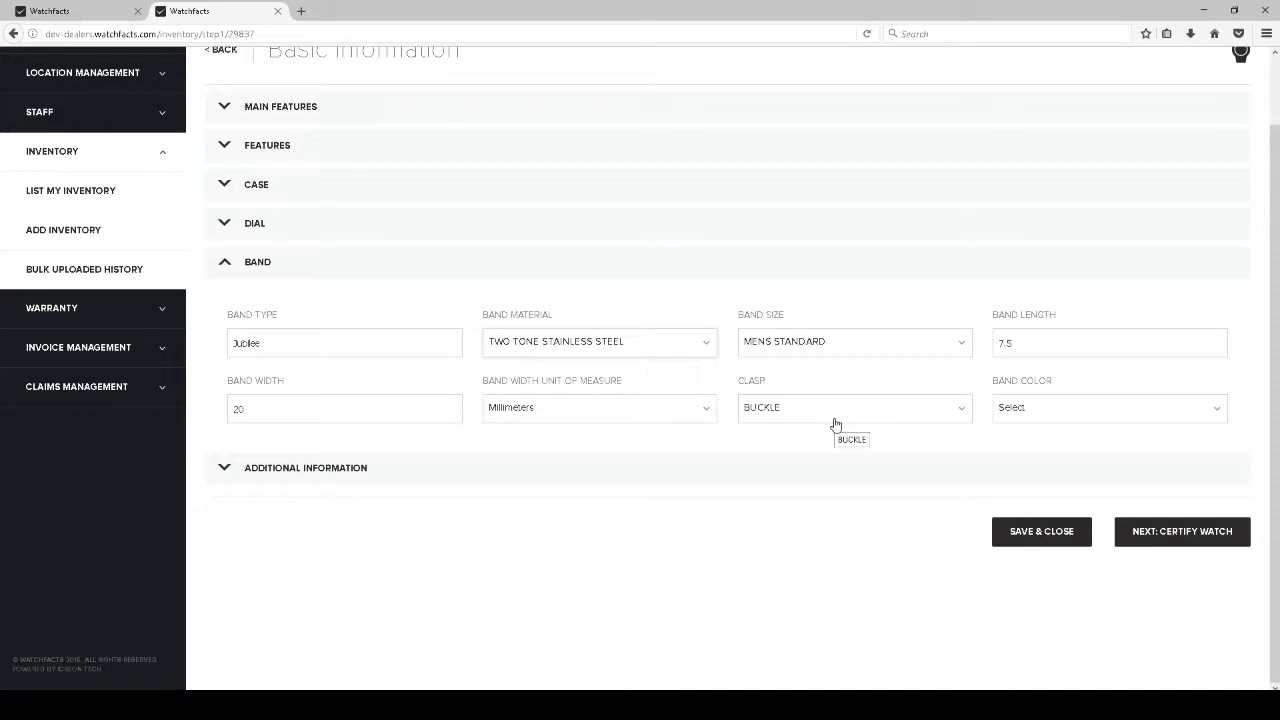
click(1075, 410)
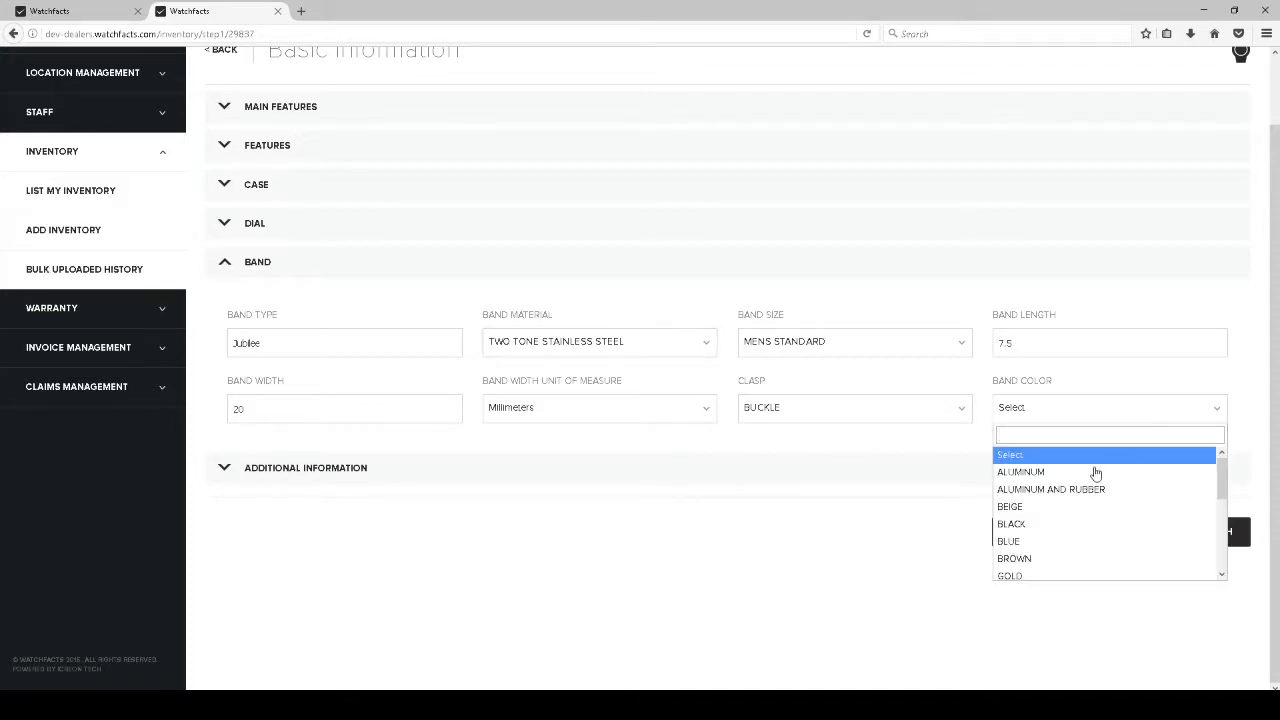
scroll(1100, 486, down, 5)
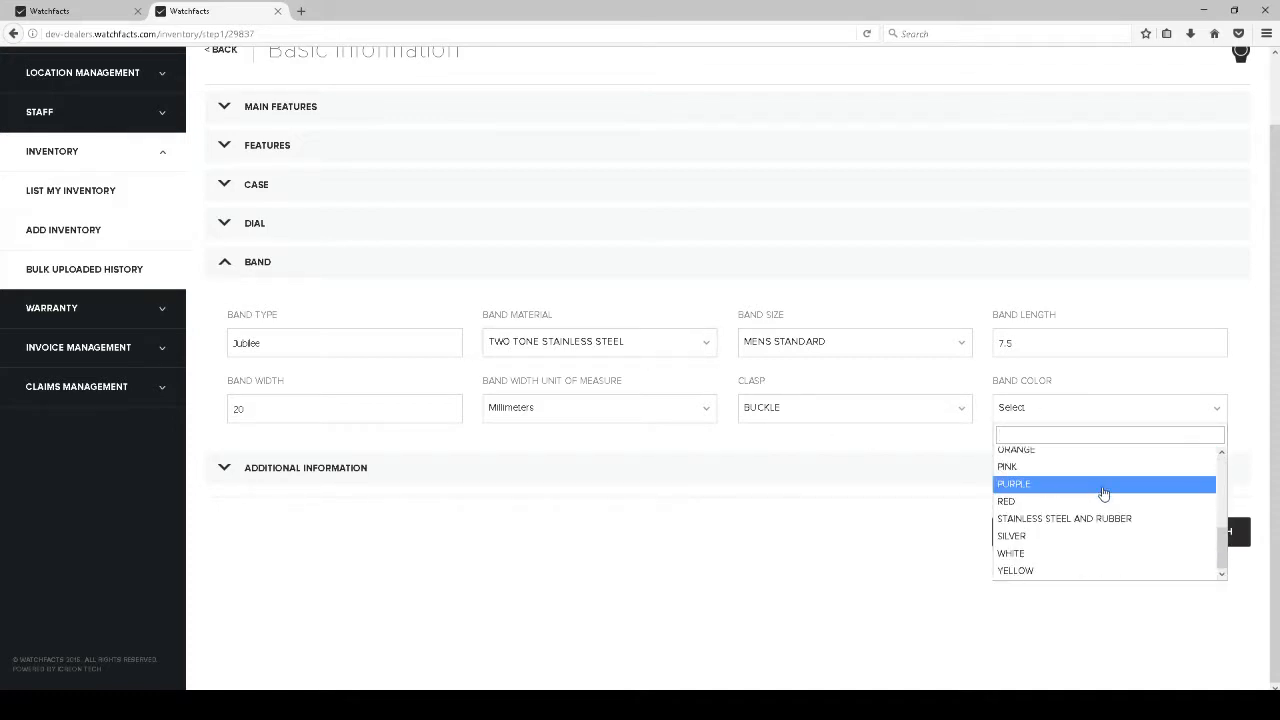
click(1035, 540)
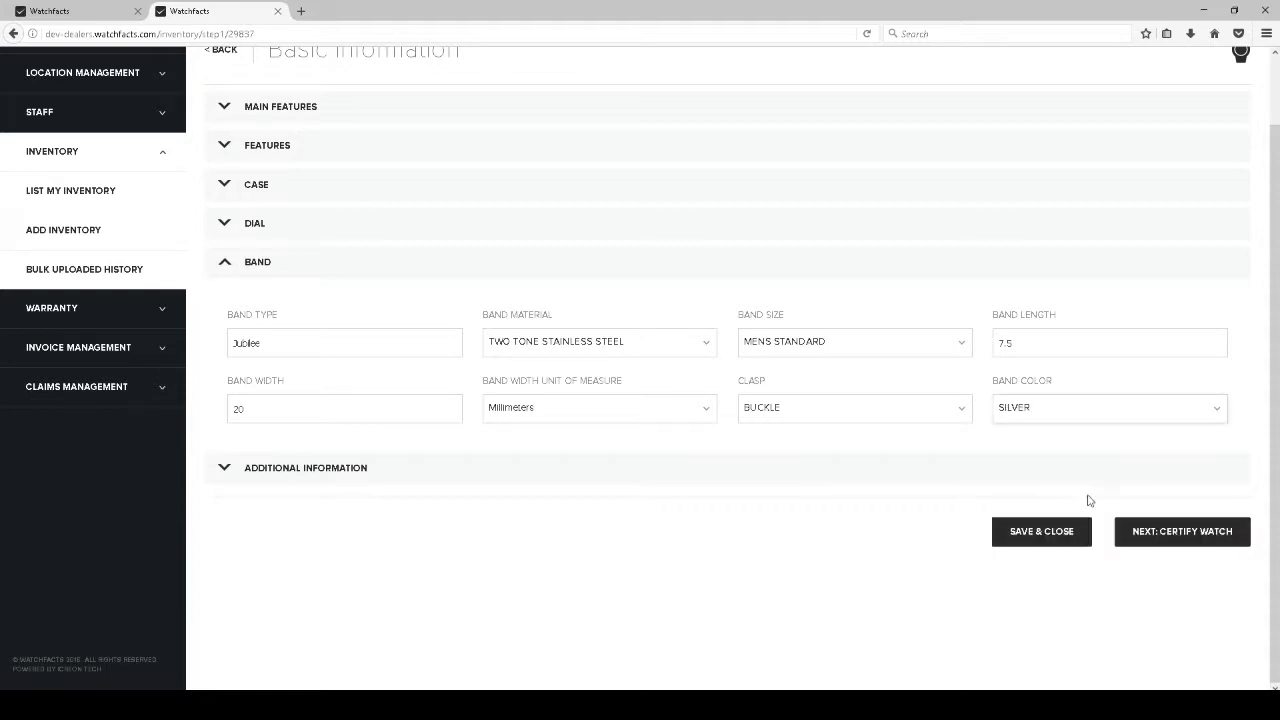
Set the watch style to 'luxury watch' and country of manufacture to Switzerland
click(243, 467)
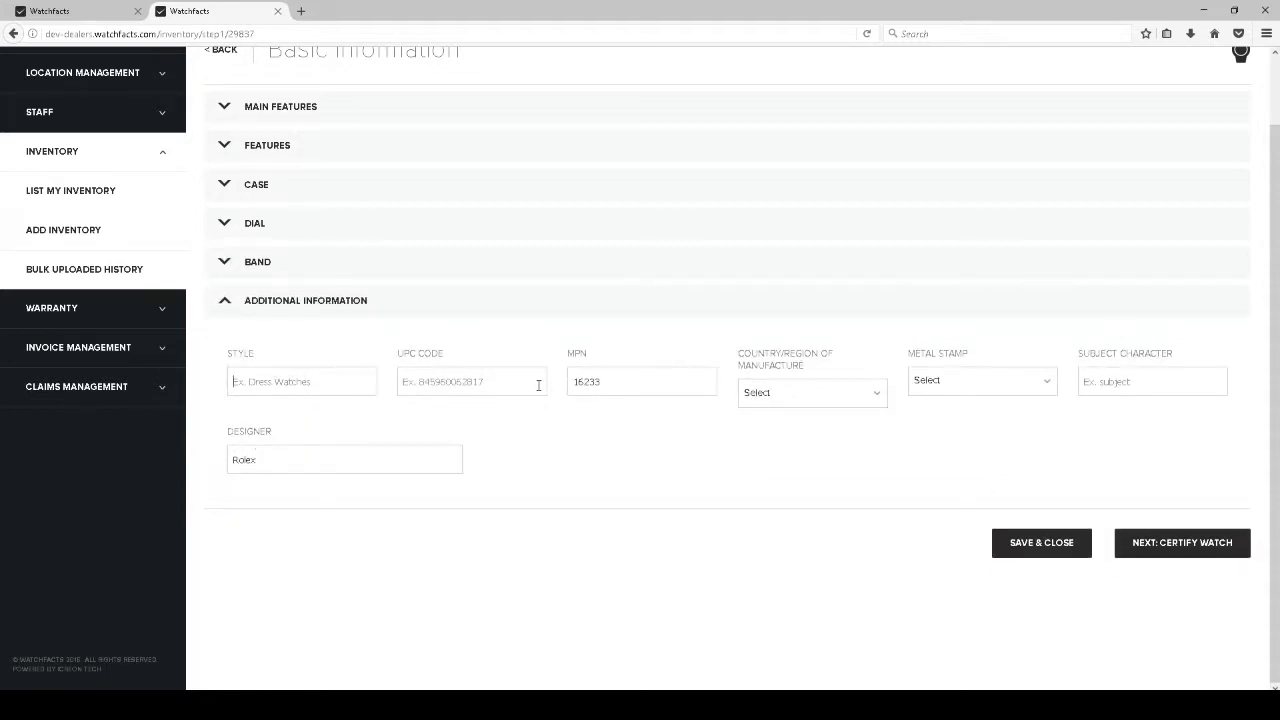
key(Tab)
text(luxury watch)
click(846, 403)
text(swi)
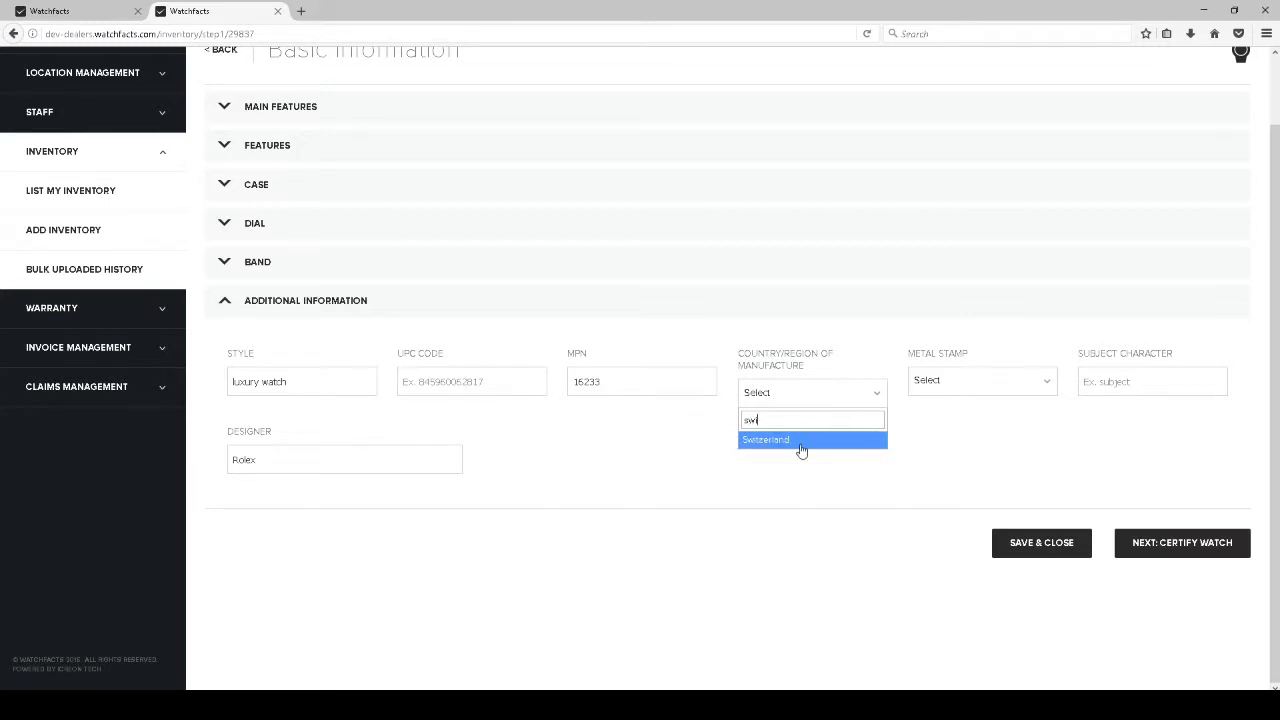
click(782, 441)
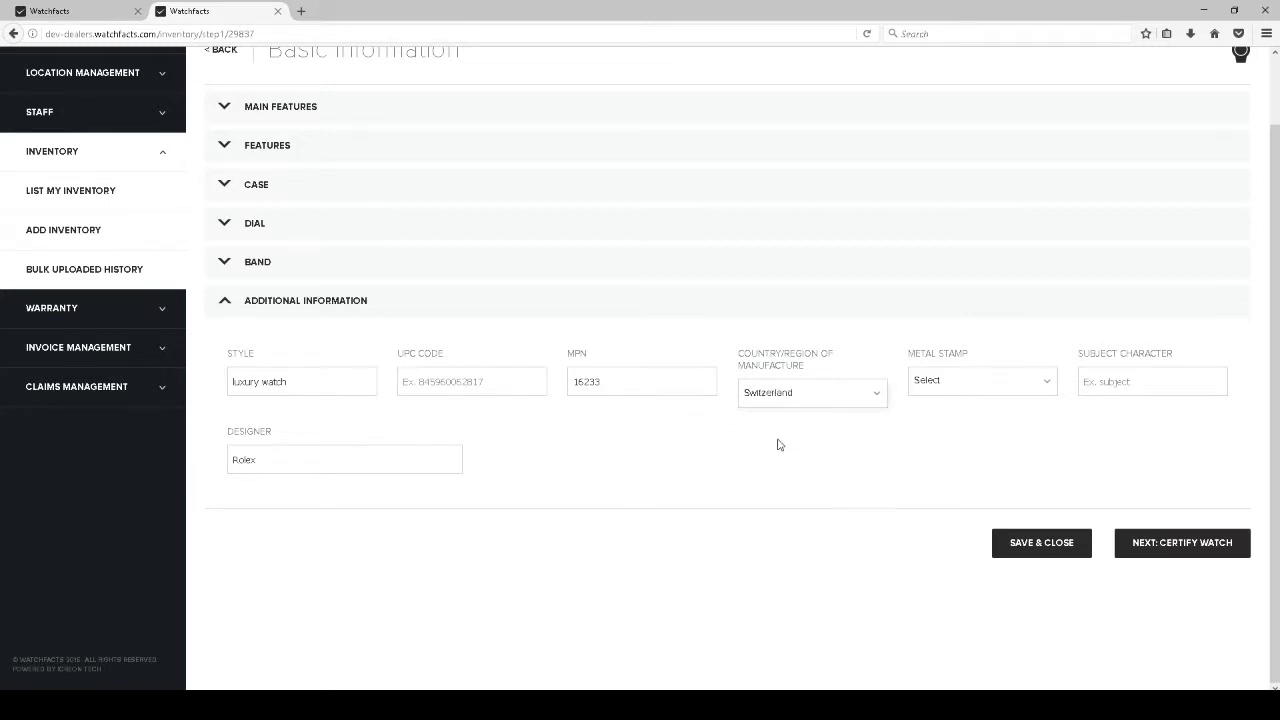
Set the metal stamp to 18K
click(967, 382)
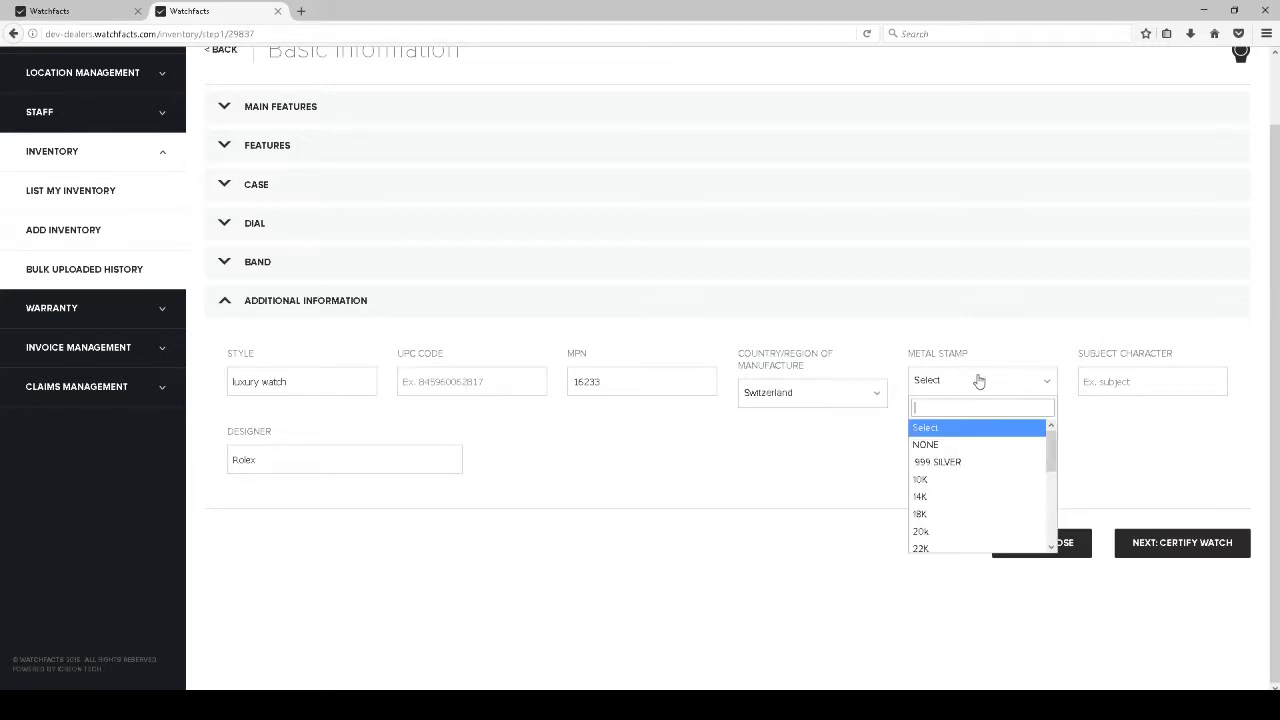
scroll(941, 507, down, 2)
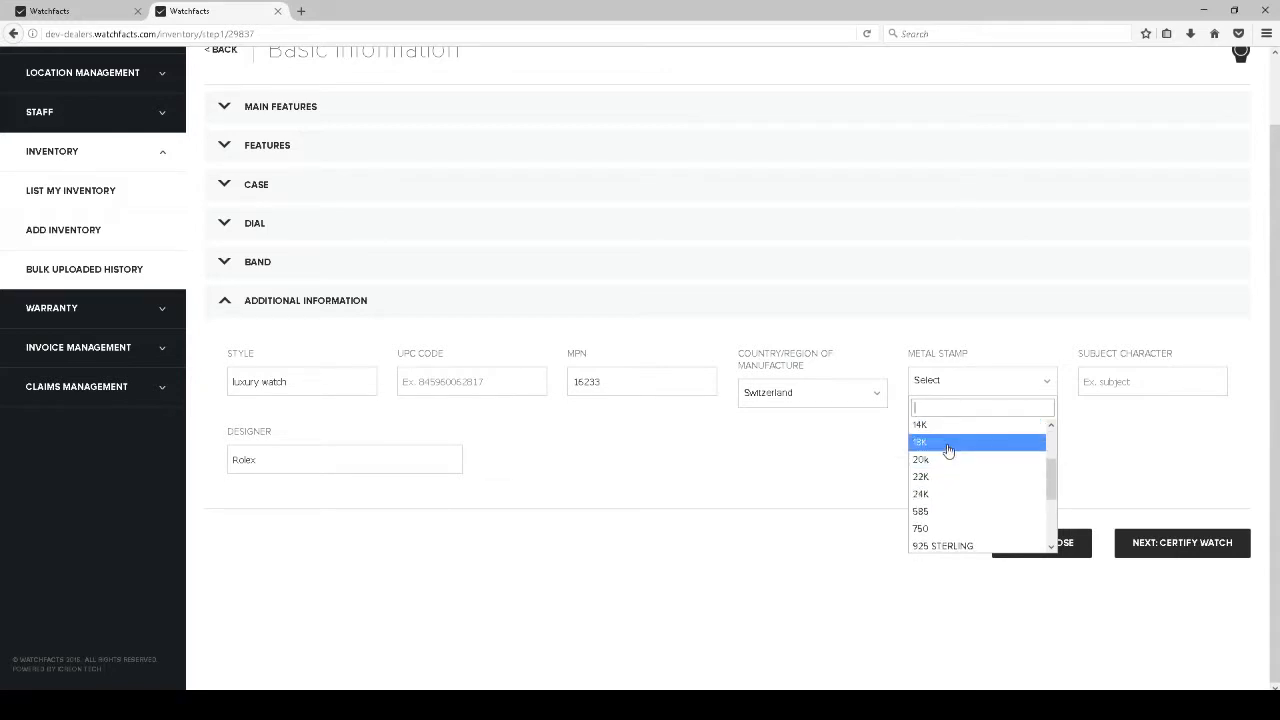
click(948, 451)
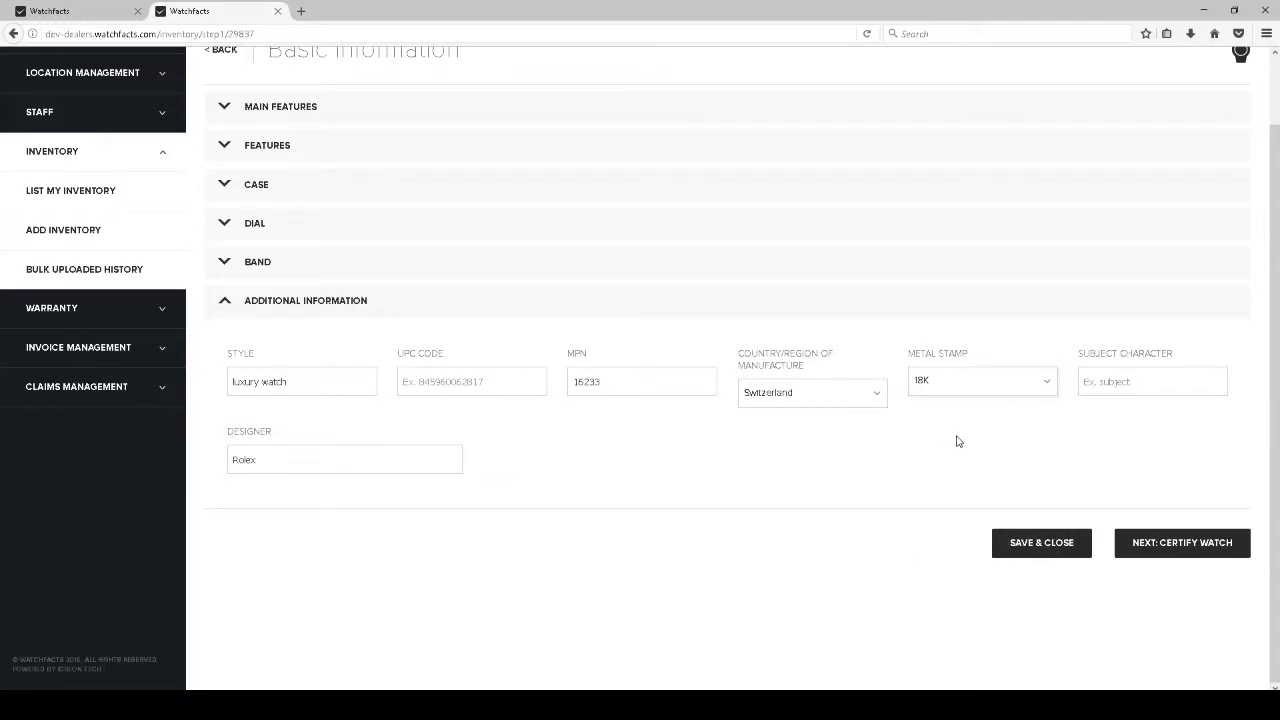
click(329, 462)
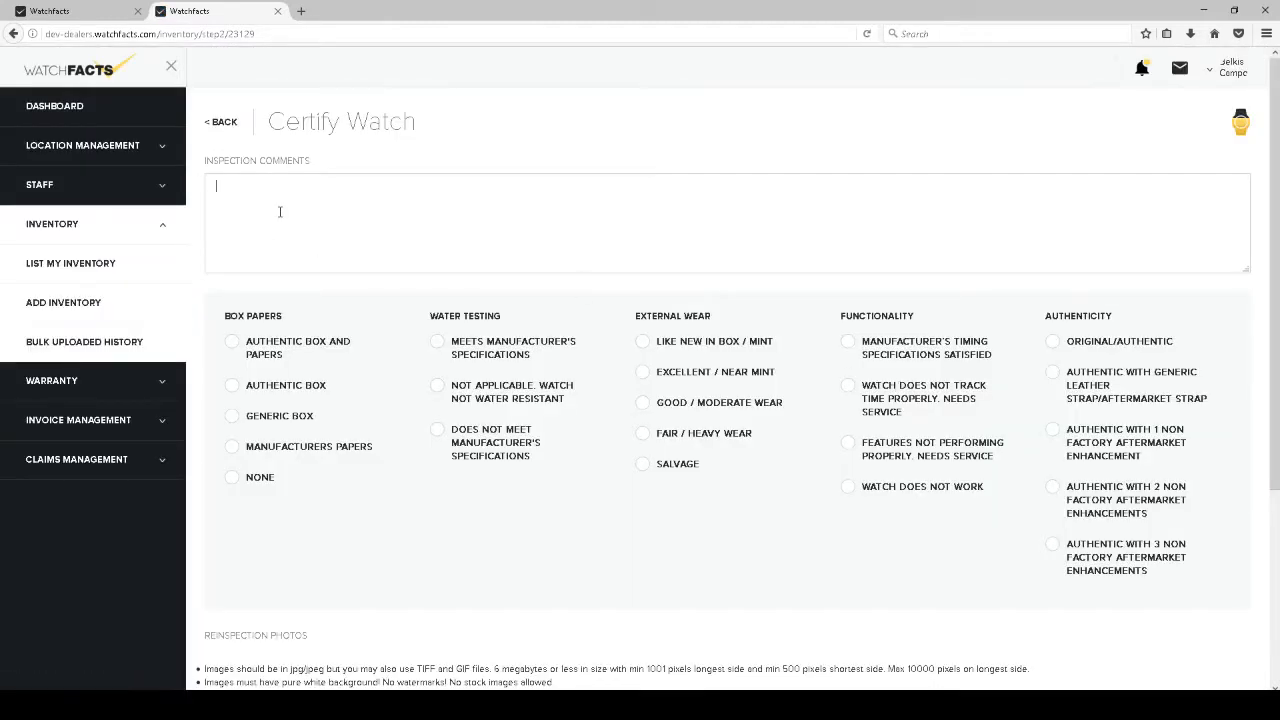
Enter 'Watch was recently serviced and polished' as the inspection comment, fixing the typo
text(Watch was recently serviceed)
key(BackSpace)
text(and polished)
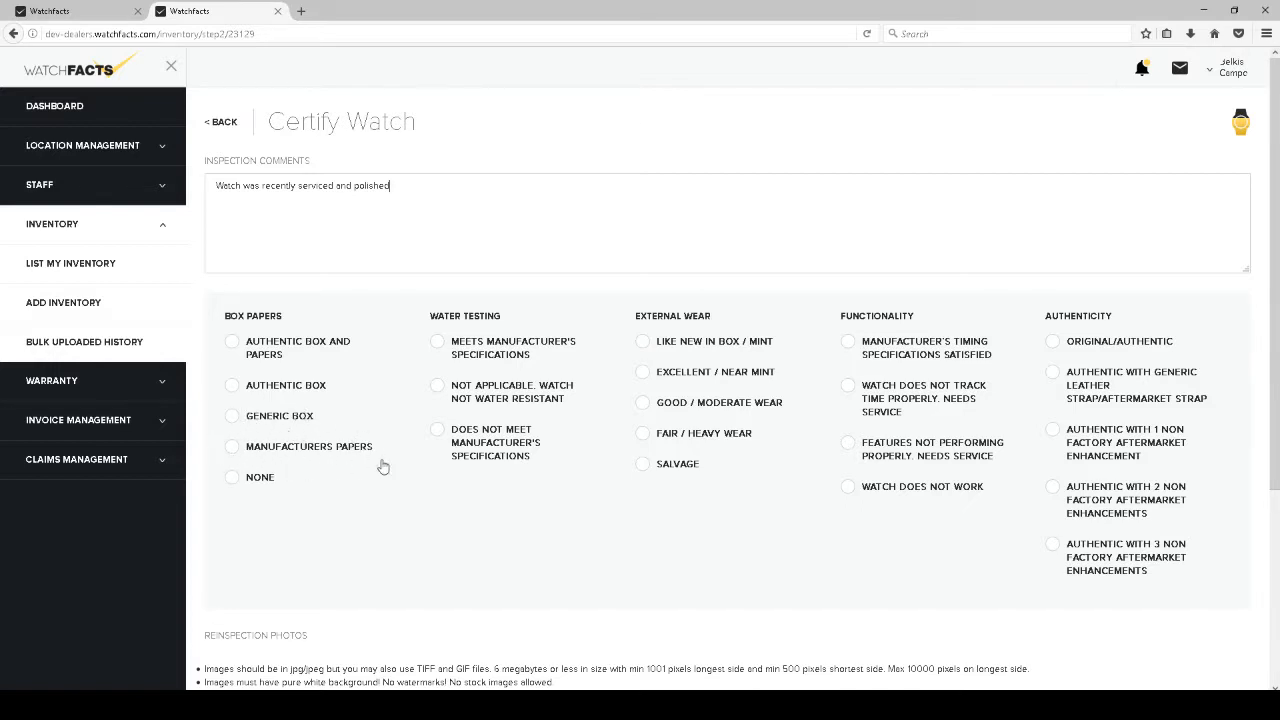
Rate the watch: no box papers, water test meets specs, Excellent / Near Mint wear, Original/Authentic
click(233, 478)
click(440, 346)
click(652, 384)
click(1069, 344)
Browse to the Champagne folder and upload its five watch images as reinspection photos
scroll(665, 505, down, 3)
scroll(667, 500, down, 2)
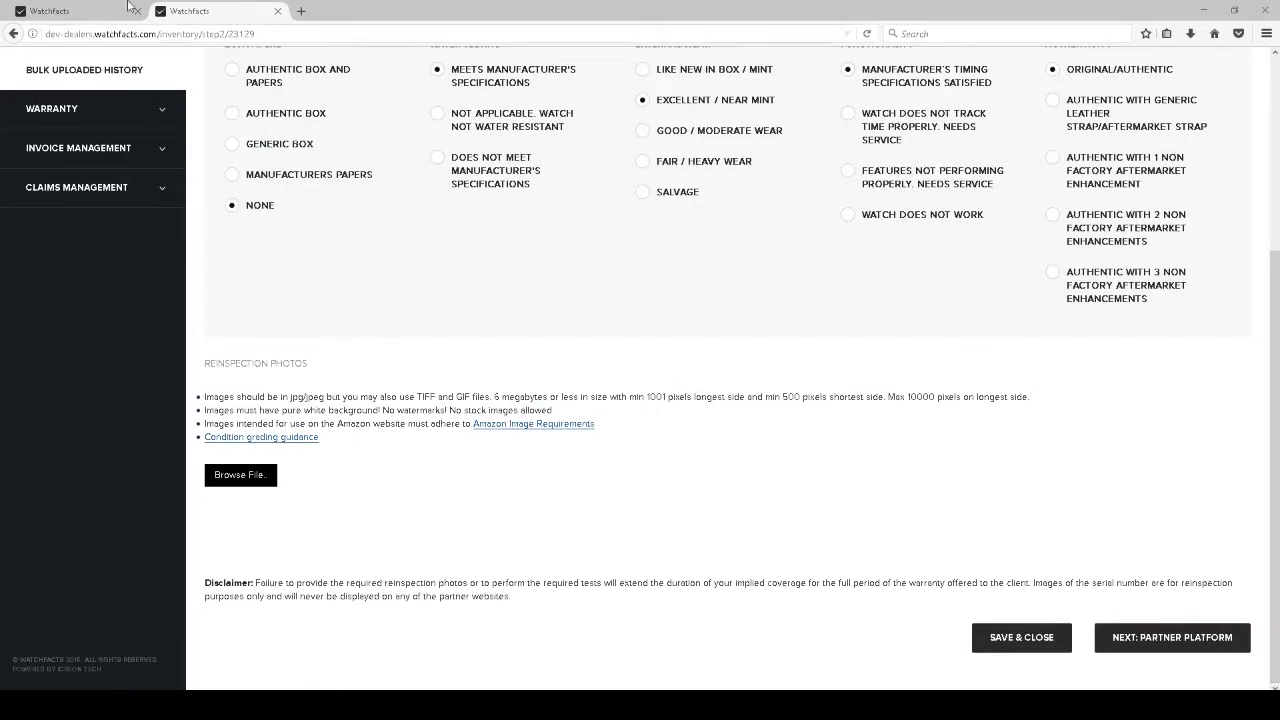
drag(0, 72, 842, 162)
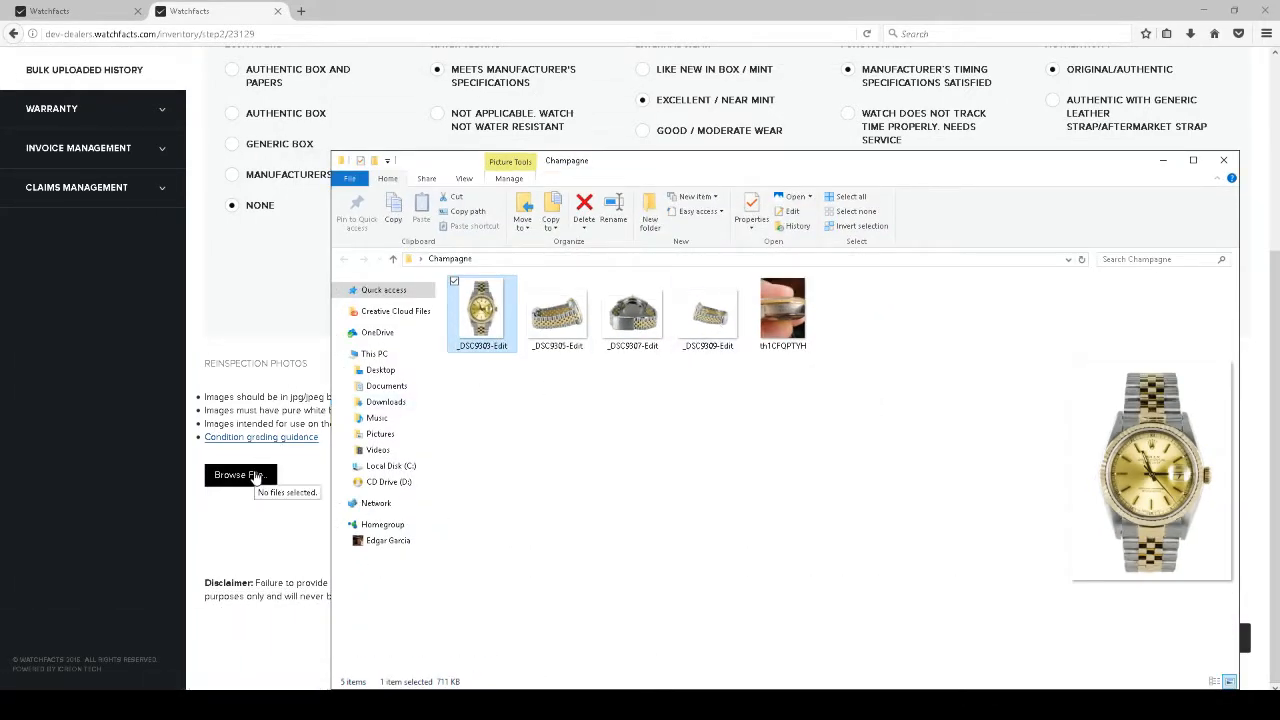
click(255, 476)
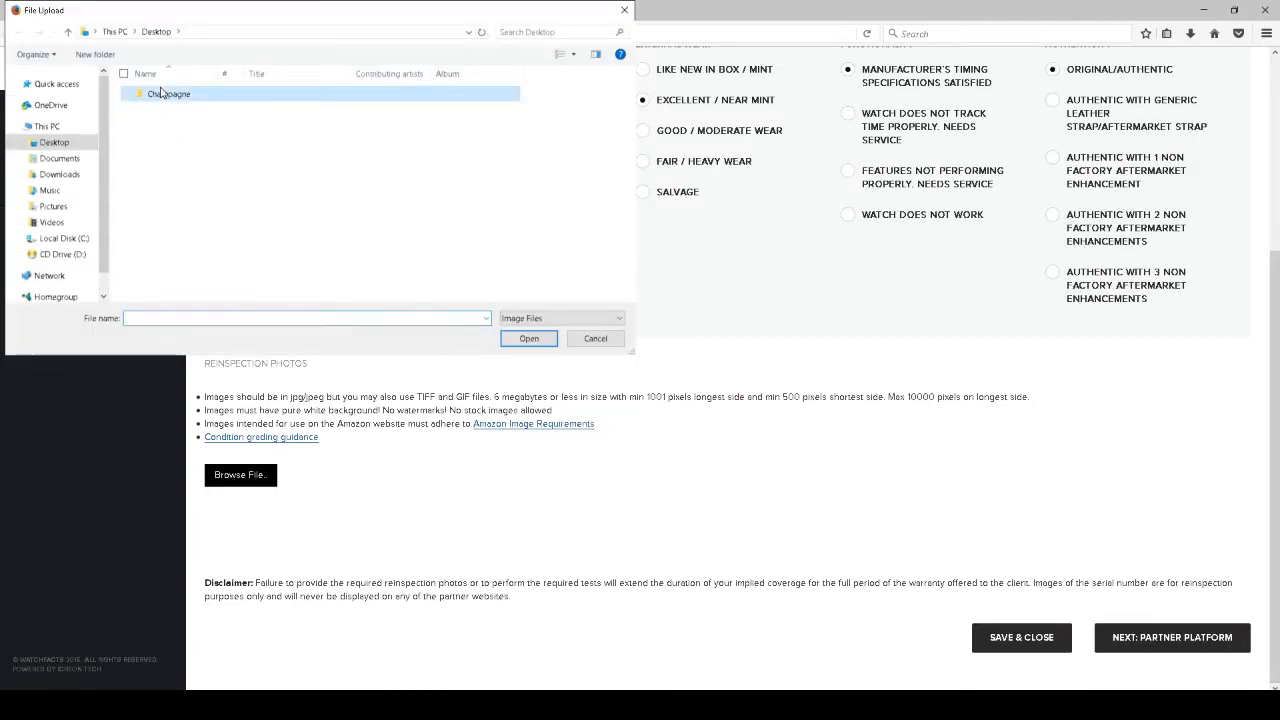
double_click(185, 97)
click(156, 105)
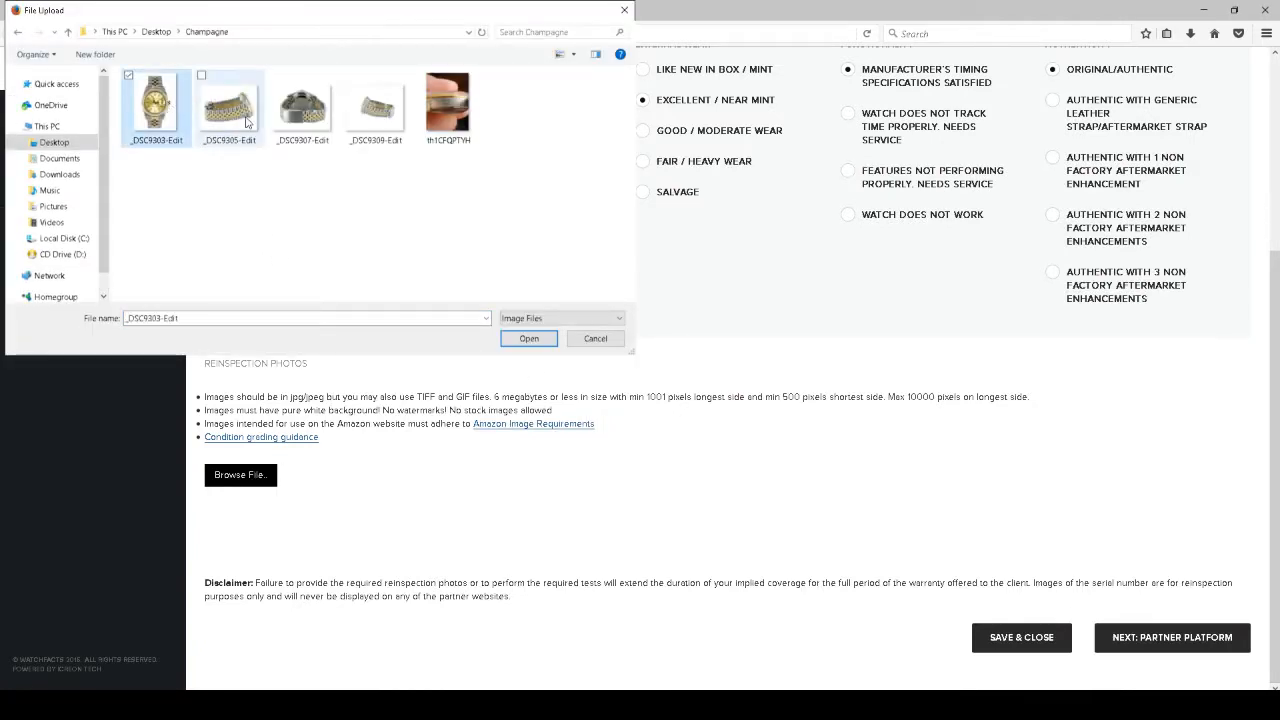
shift+click(455, 135)
click(535, 340)
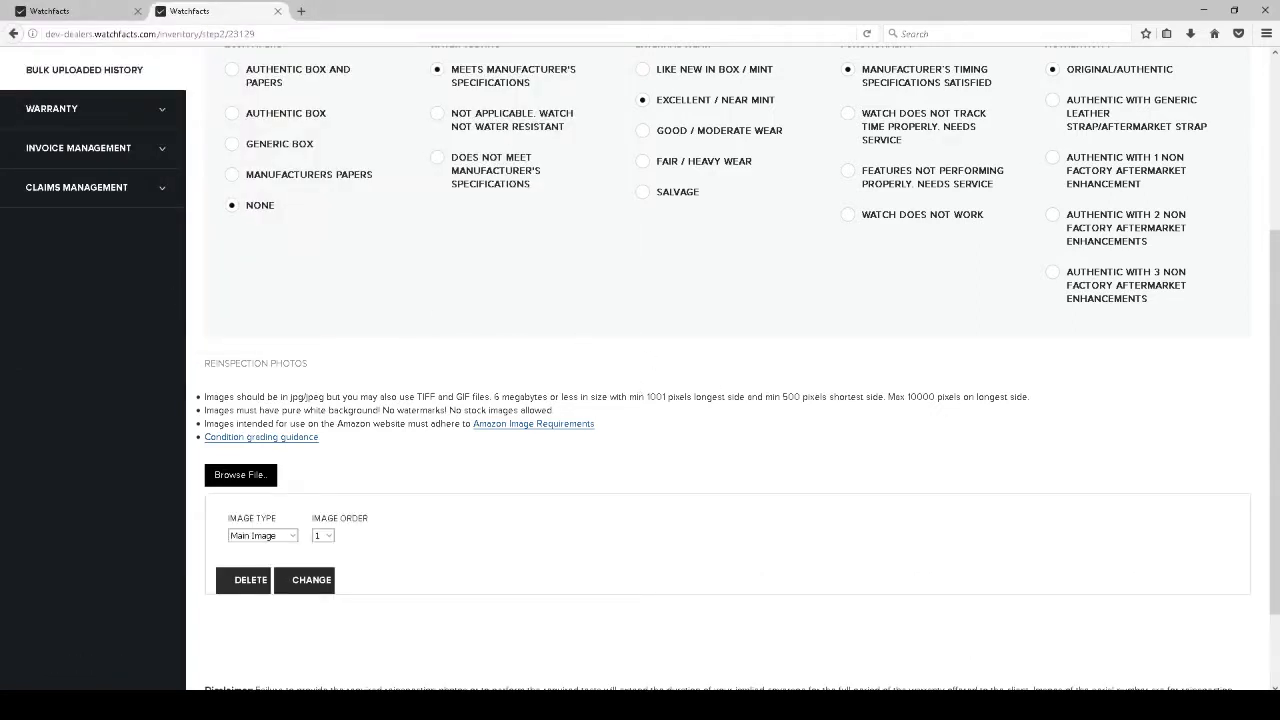
Preview the caseback photo th1CFQPTYH, then close the photo viewer and the Champagne folder window
scroll(498, 358, down, 2)
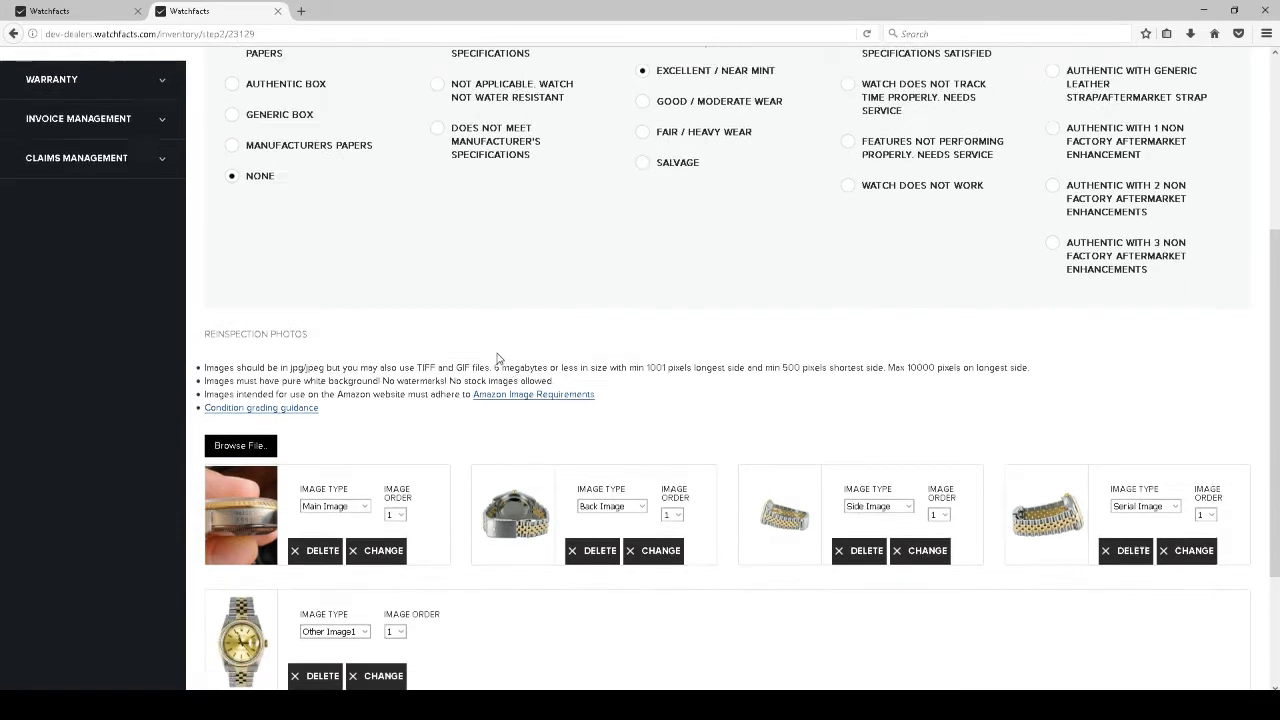
scroll(498, 358, down, 1)
key(alt+Tab)
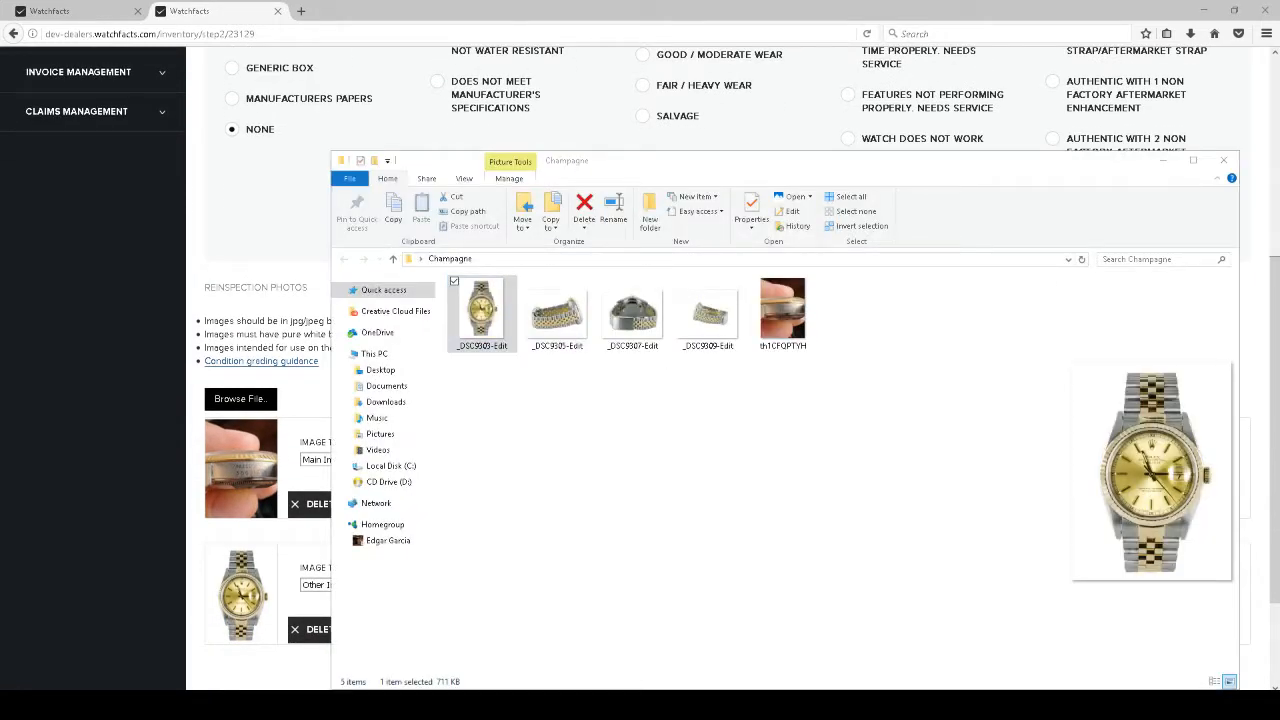
click(797, 334)
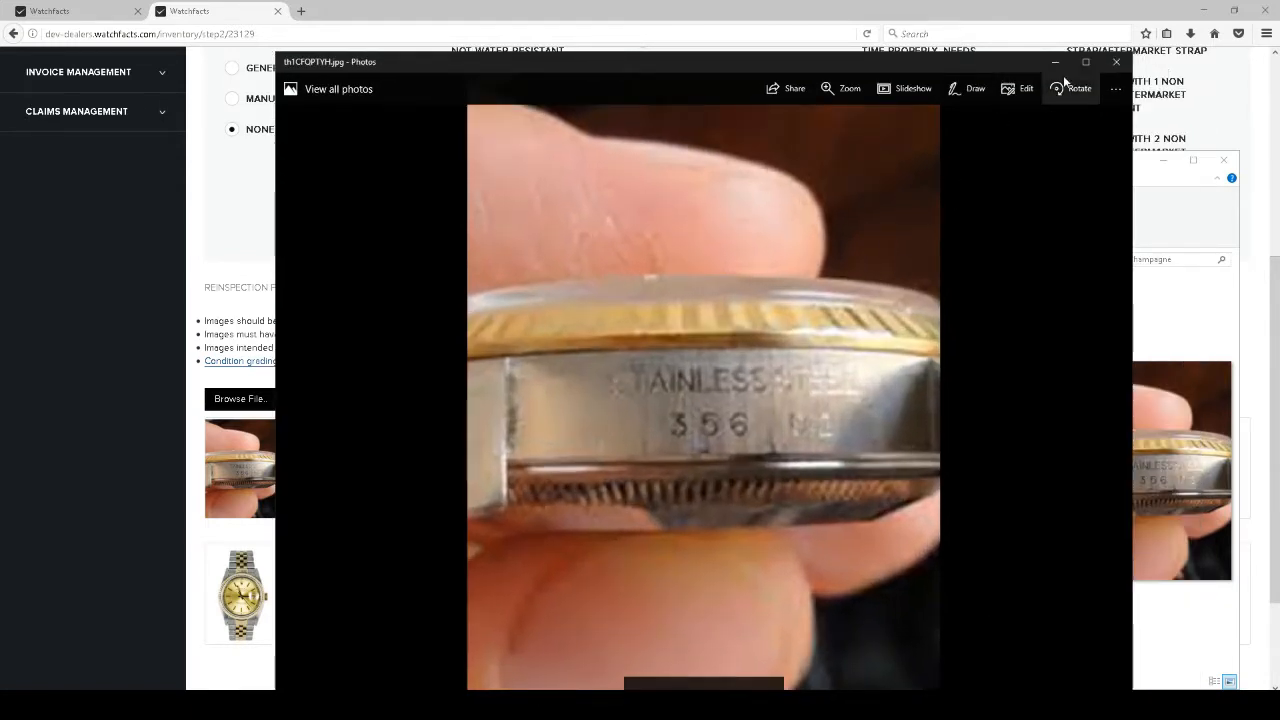
click(1114, 66)
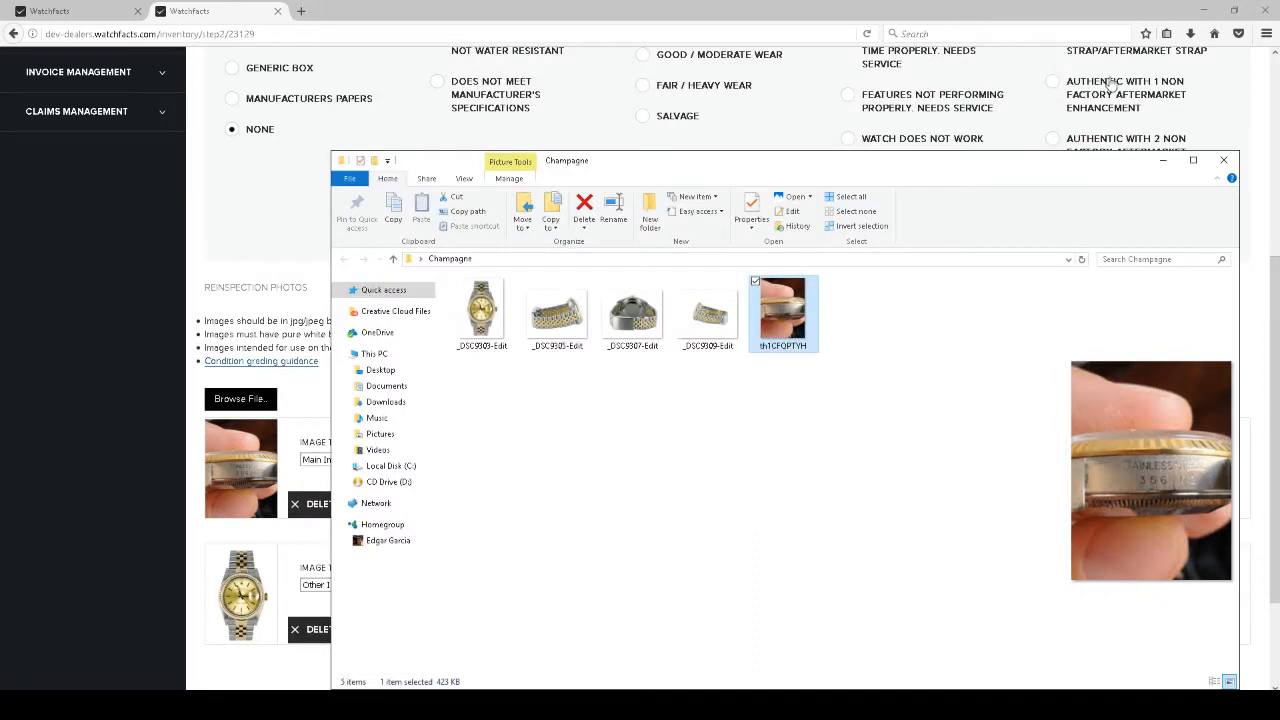
click(1223, 160)
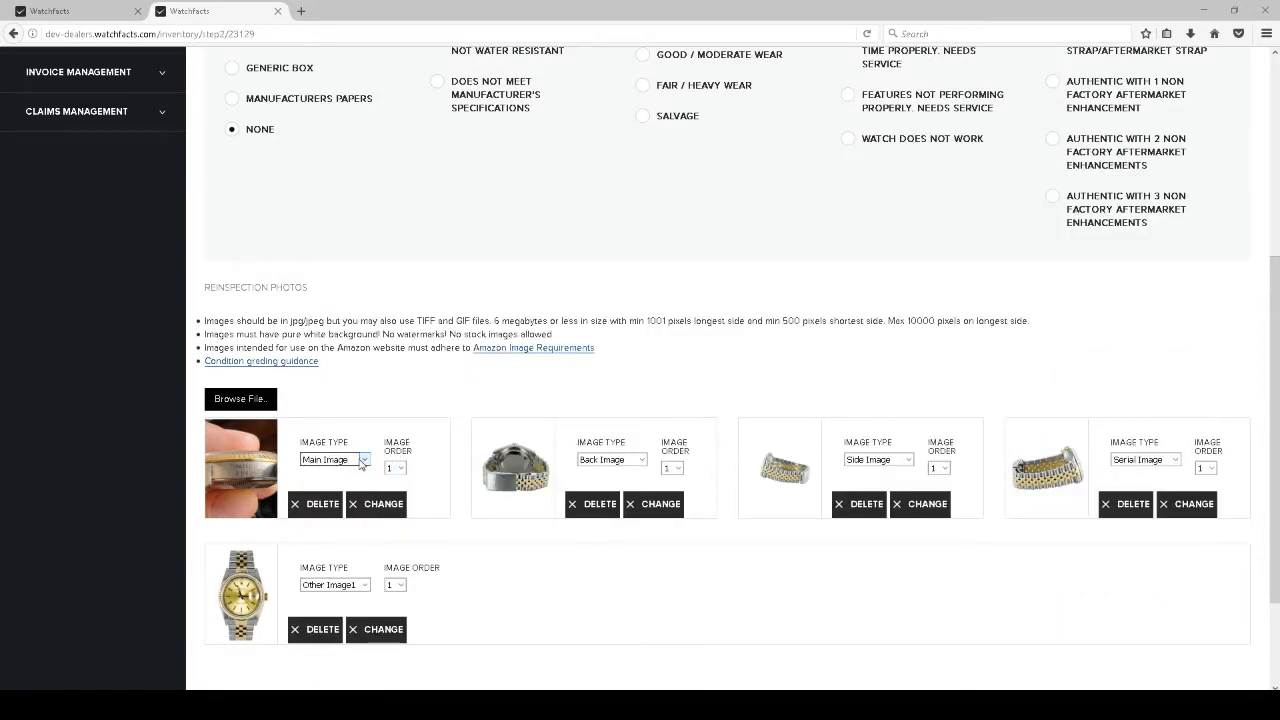
Make the full watch photo the Main Image and the fourth photo a Side Image
click(338, 584)
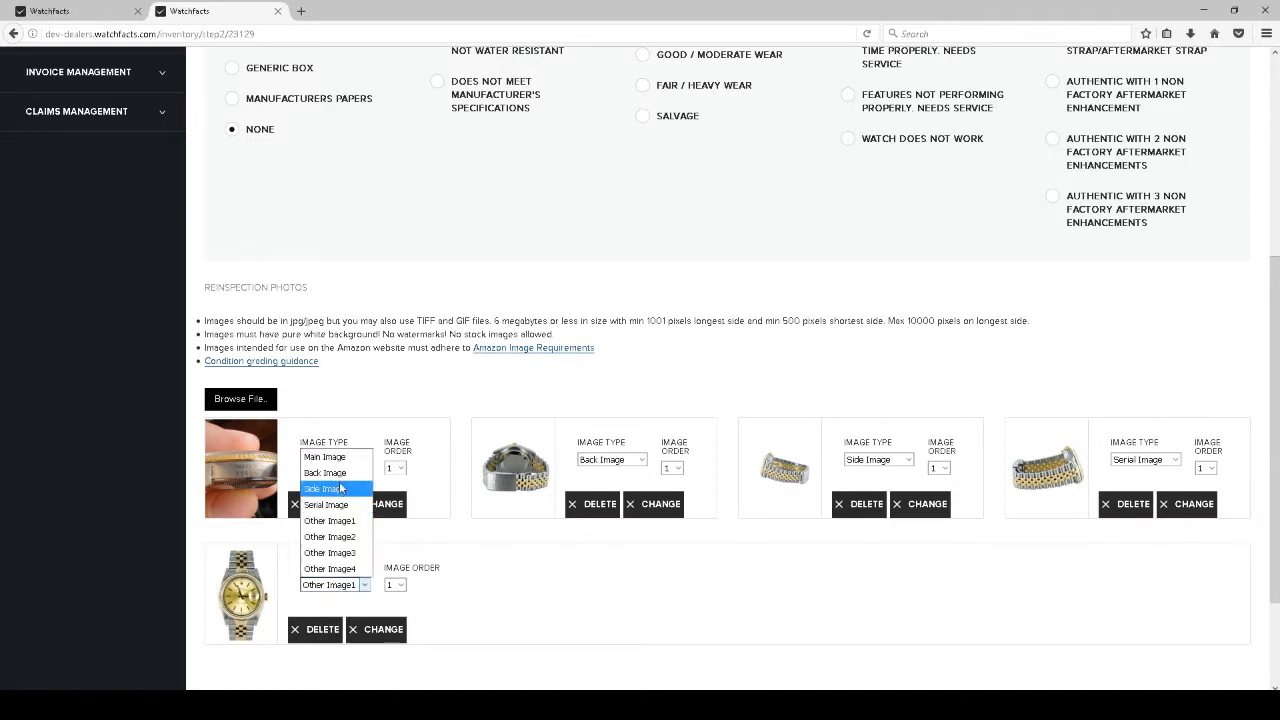
click(330, 457)
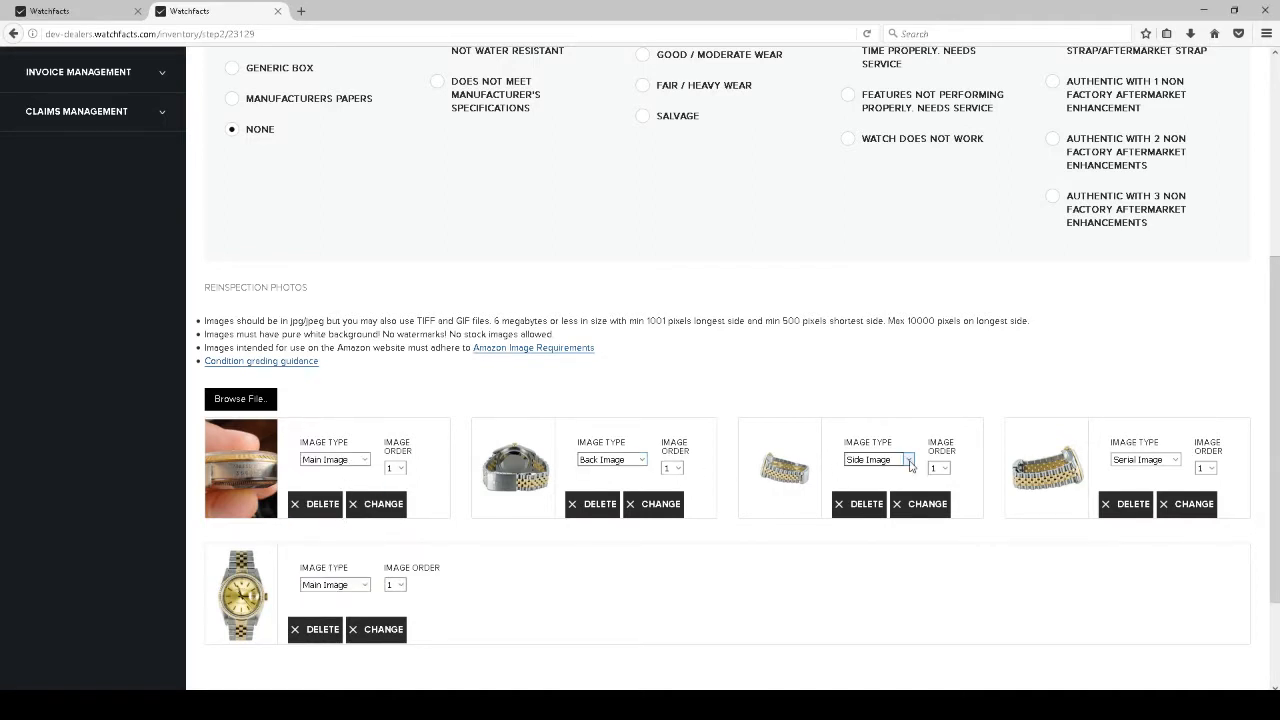
click(1142, 460)
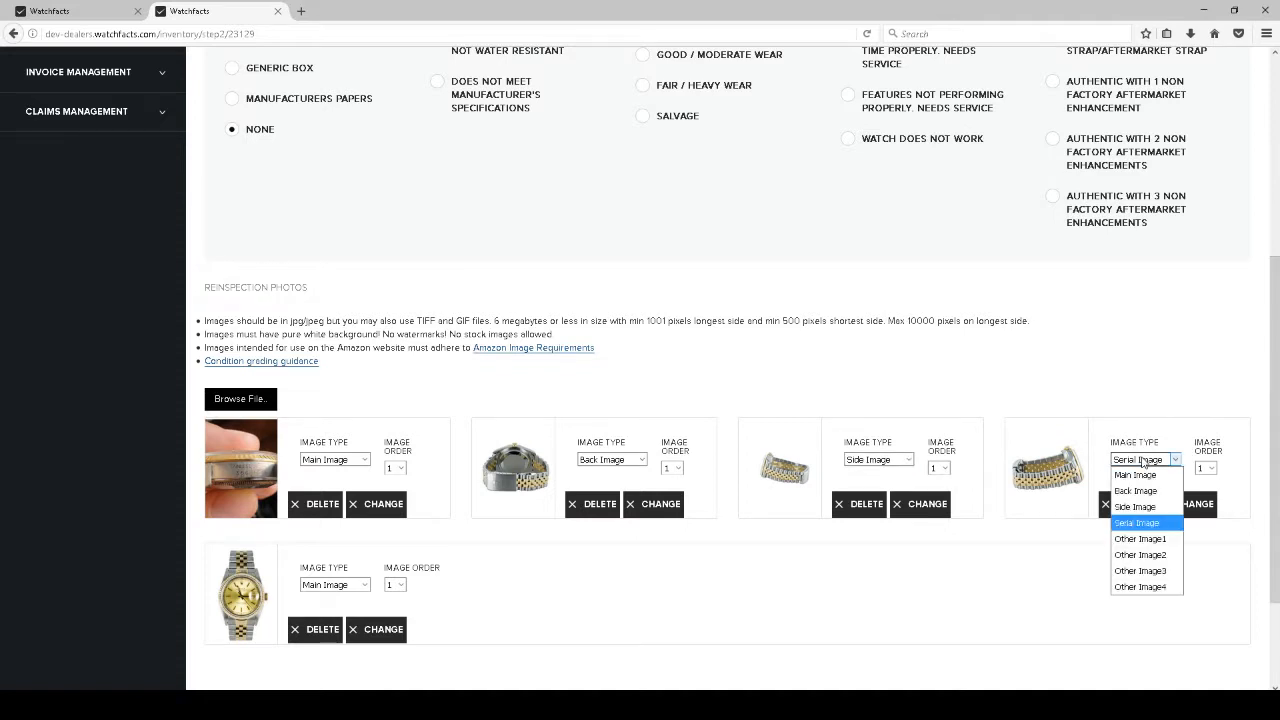
click(1135, 507)
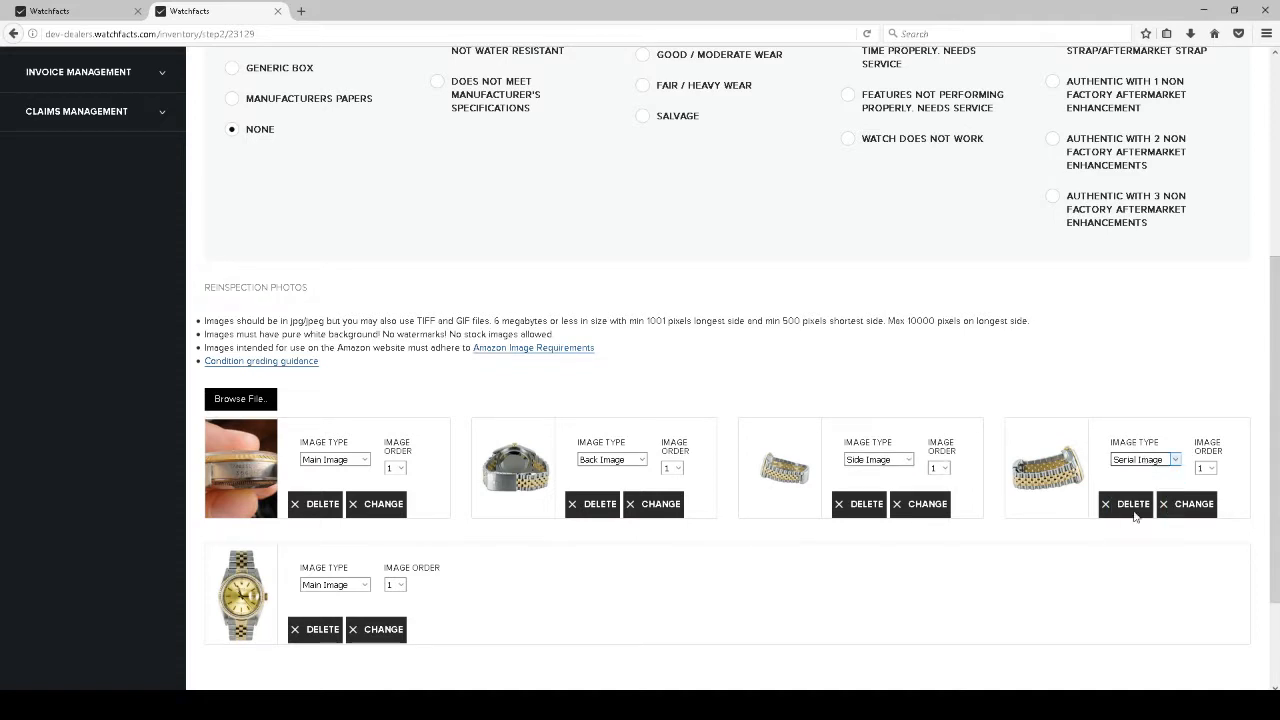
Retag the close-up photo as Serial Image and the fourth photo as Other Image1
click(345, 461)
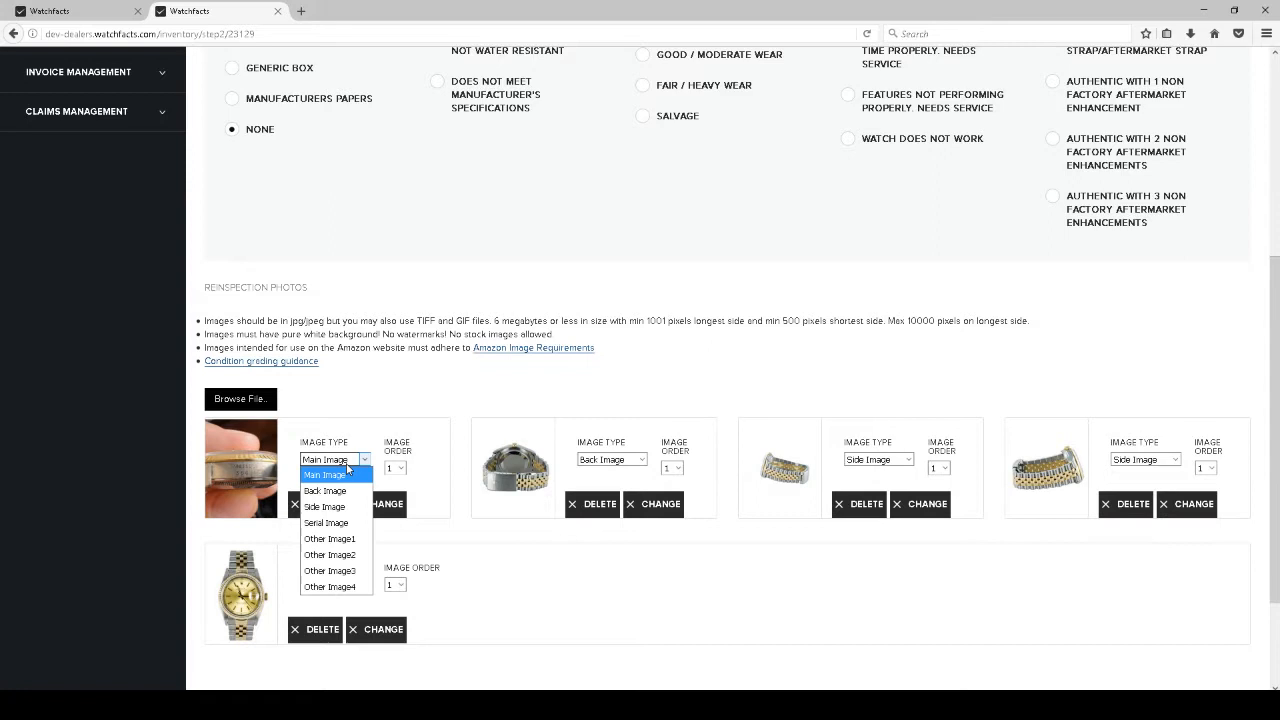
click(329, 522)
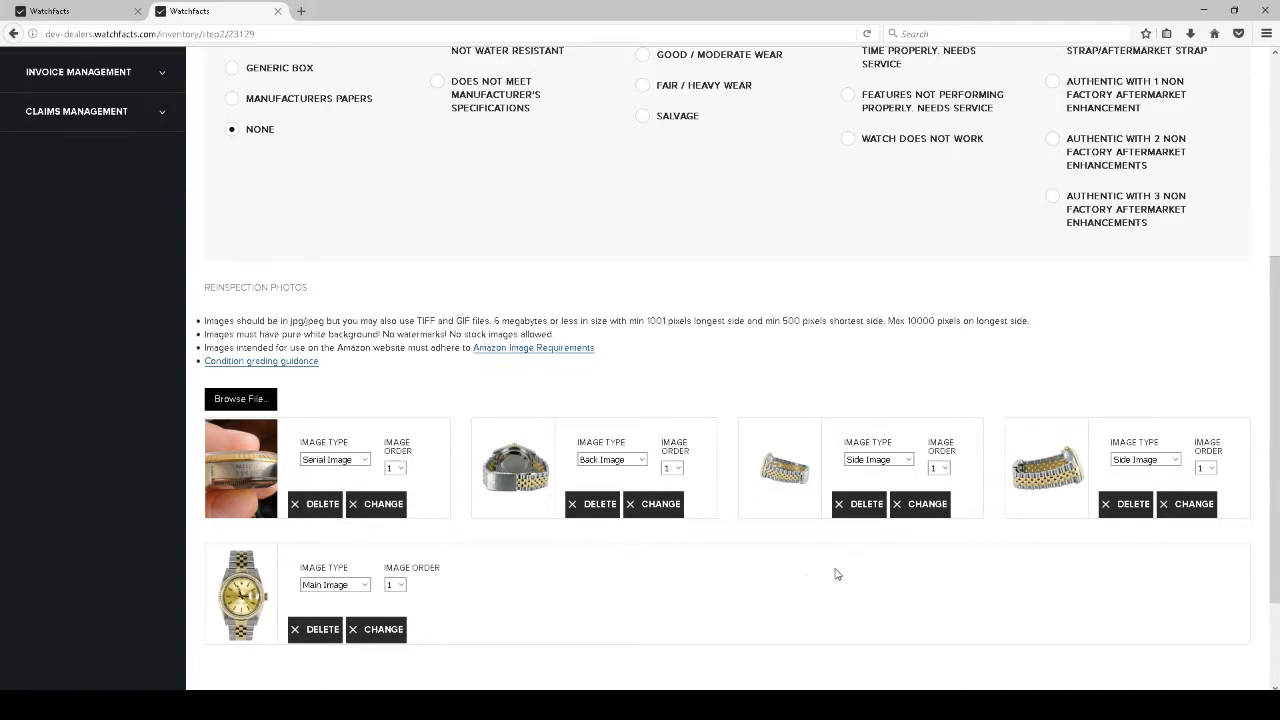
click(1157, 463)
click(1150, 540)
scroll(730, 562, down, 1)
scroll(720, 558, down, 3)
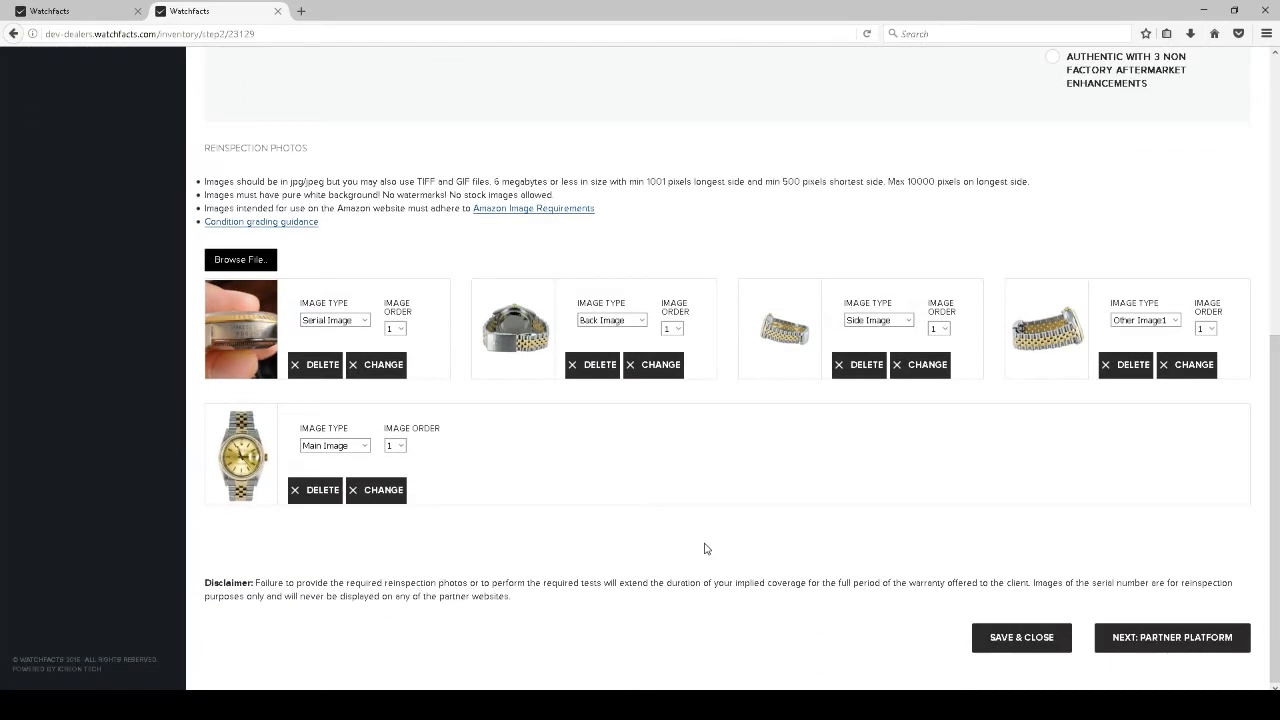
Move to the partner platform step and select Amazon as a listing platform
click(1168, 645)
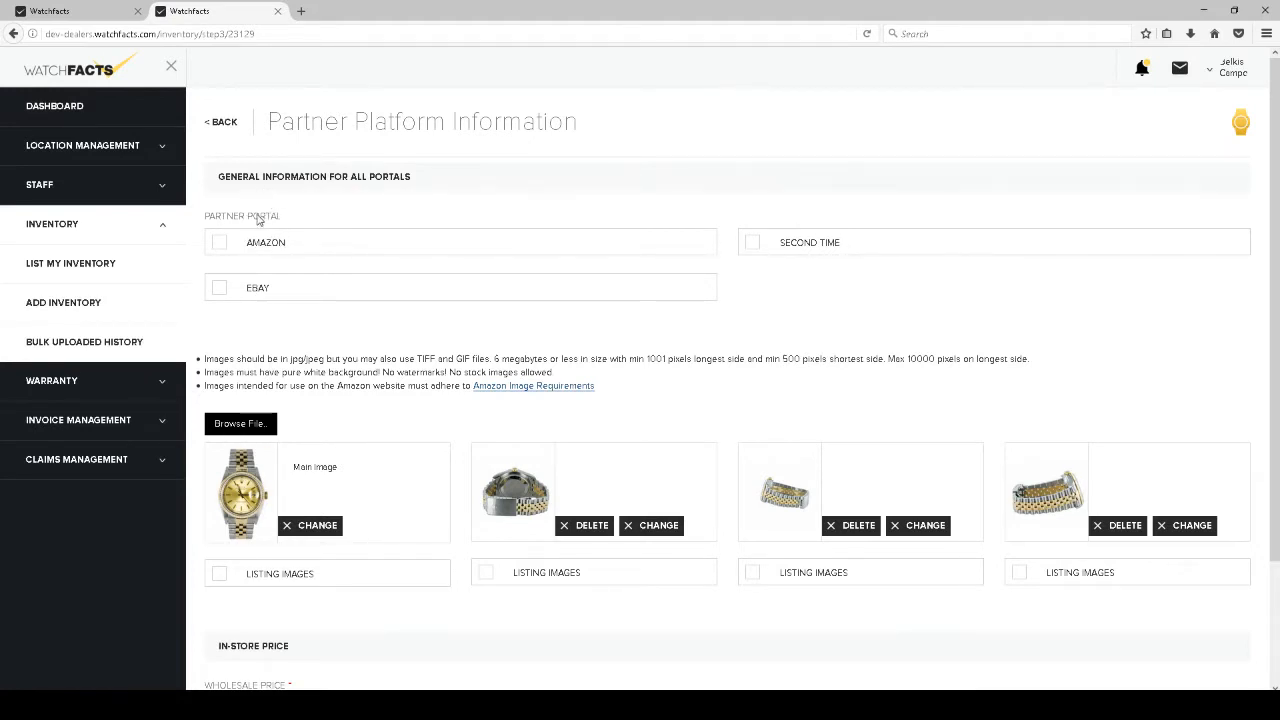
click(223, 246)
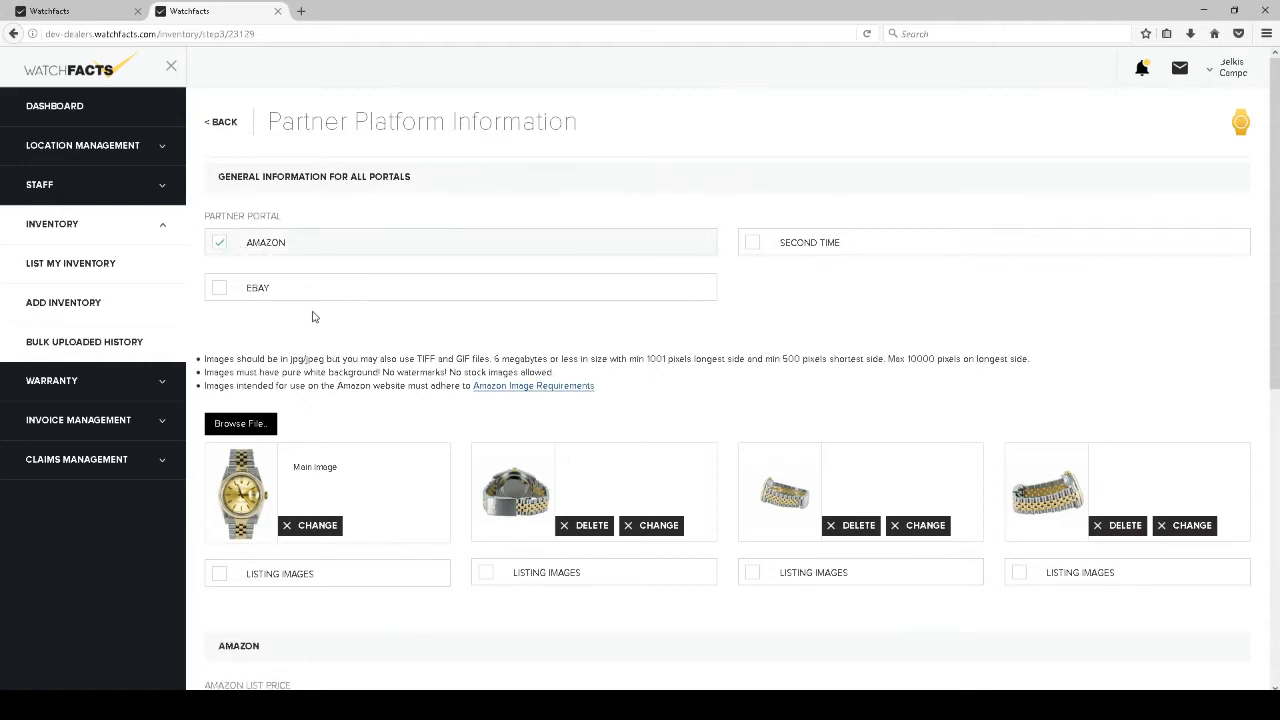
scroll(295, 312, down, 2)
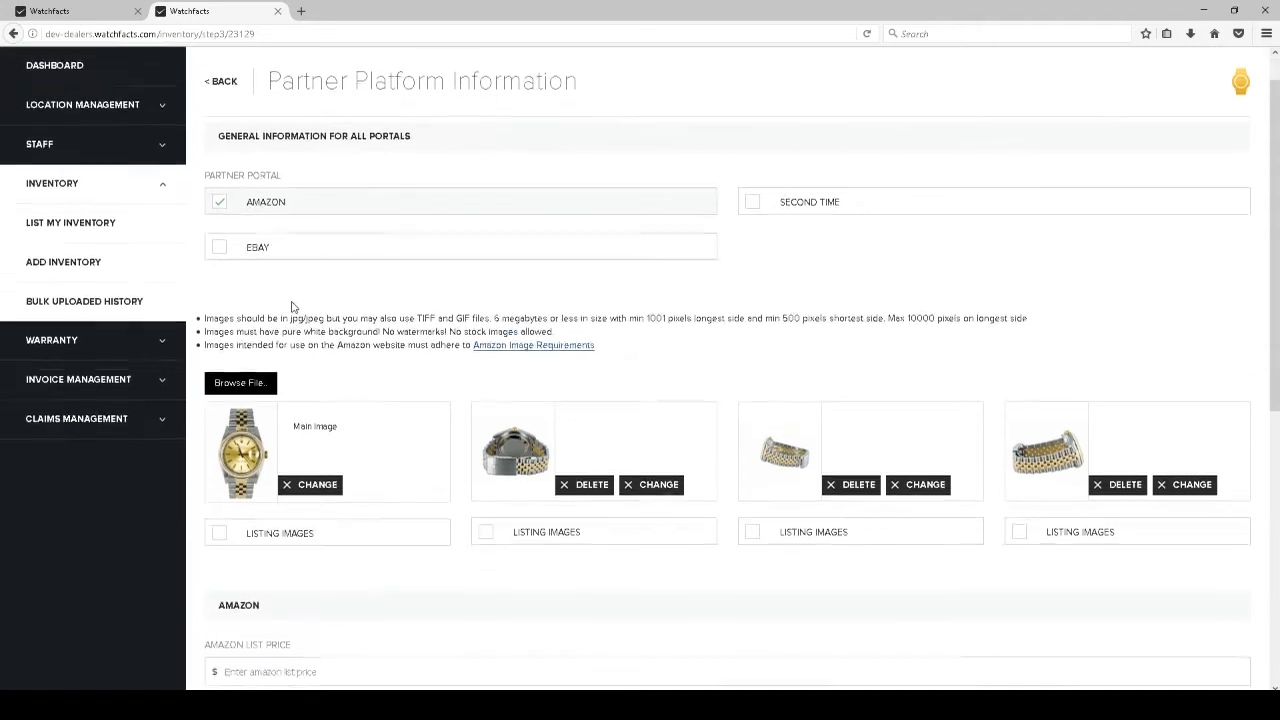
scroll(302, 298, down, 2)
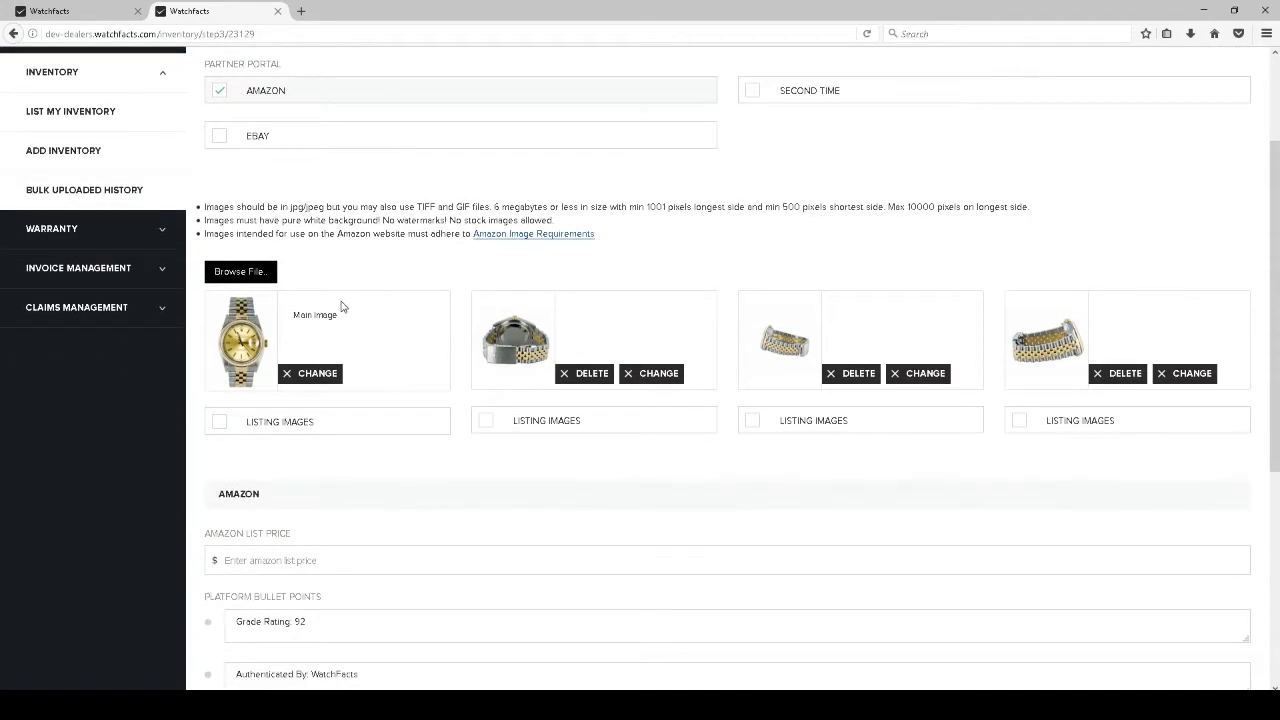
scroll(323, 249, up, 4)
scroll(320, 247, down, 5)
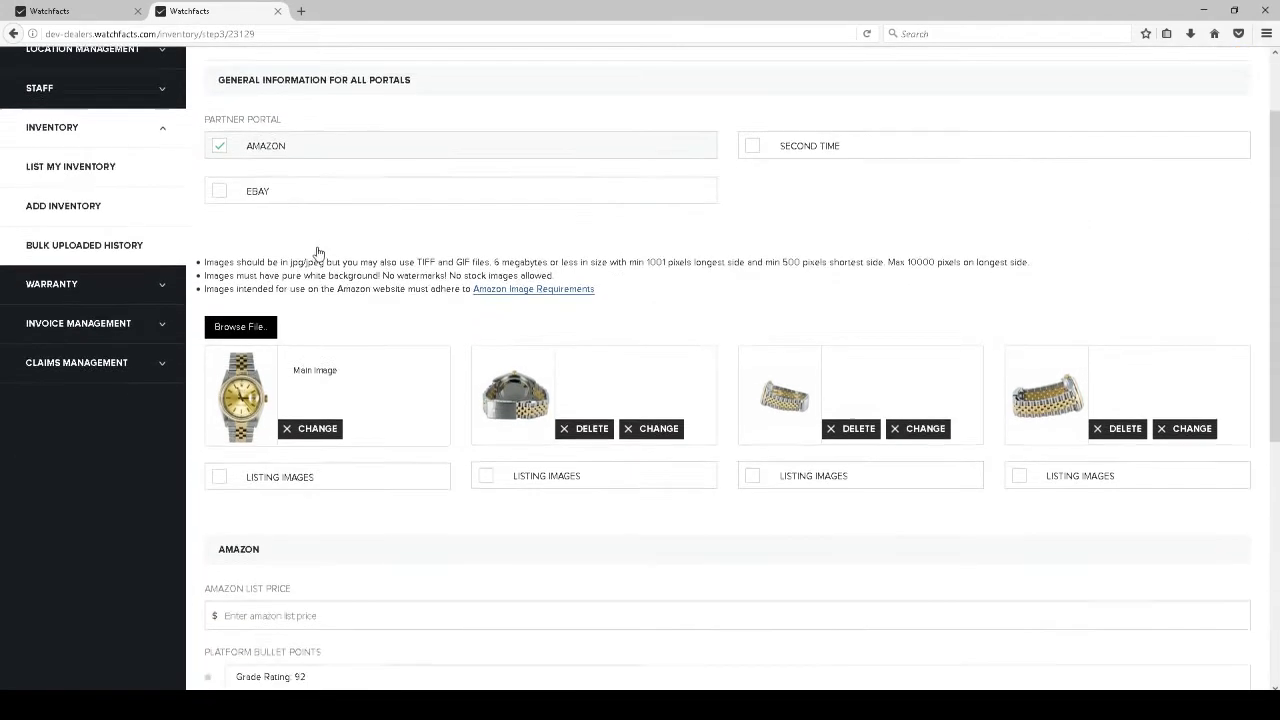
scroll(317, 250, down, 2)
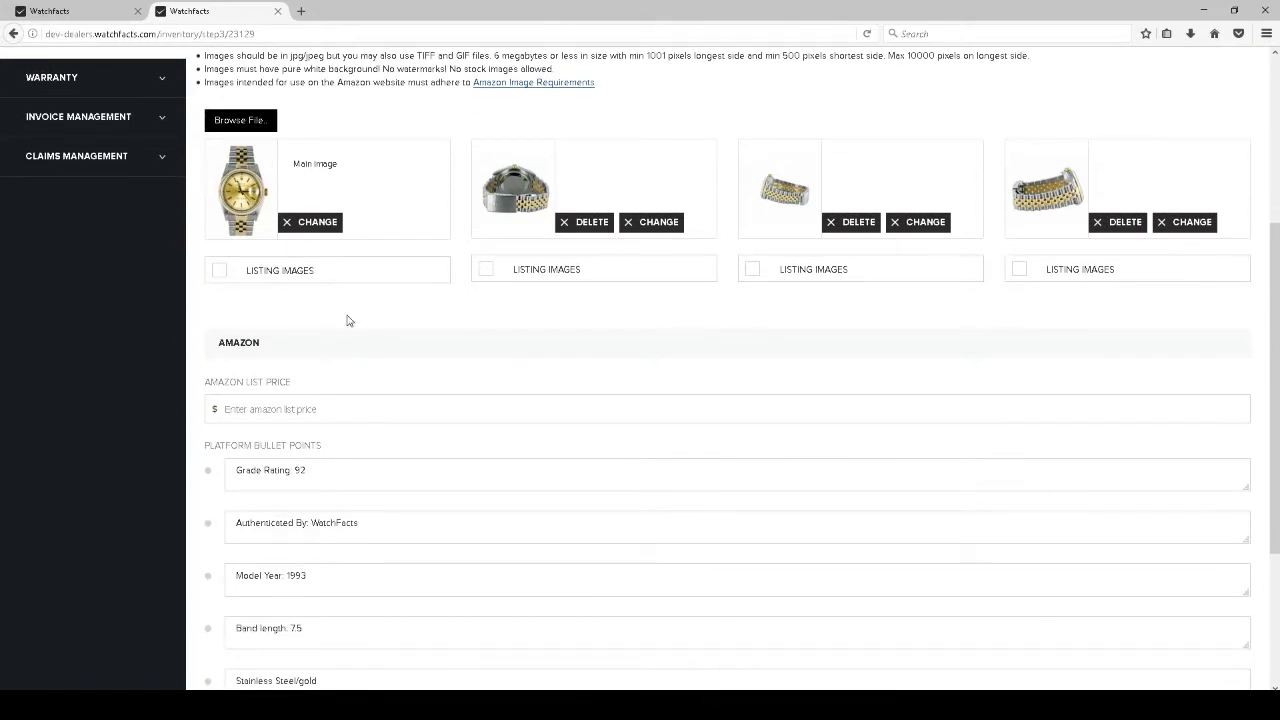
Tick the LISTING IMAGES checkbox under the watch photos
click(221, 273)
click(754, 272)
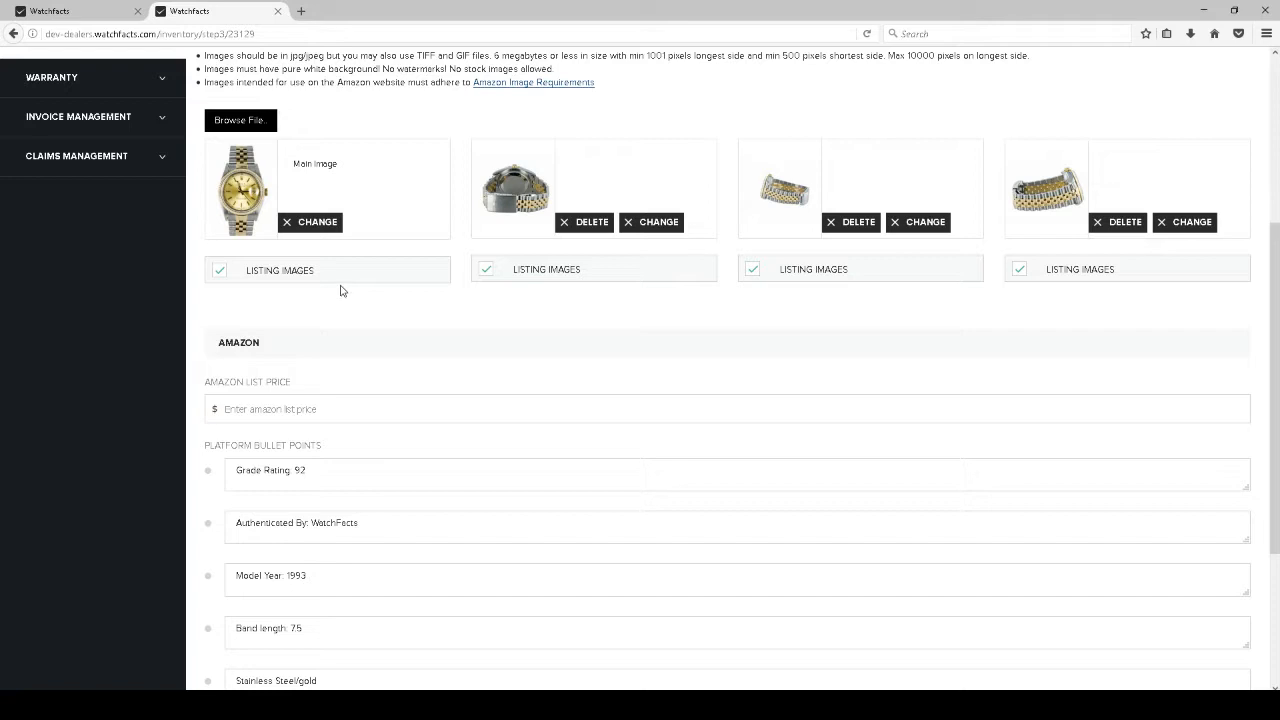
scroll(415, 326, down, 1)
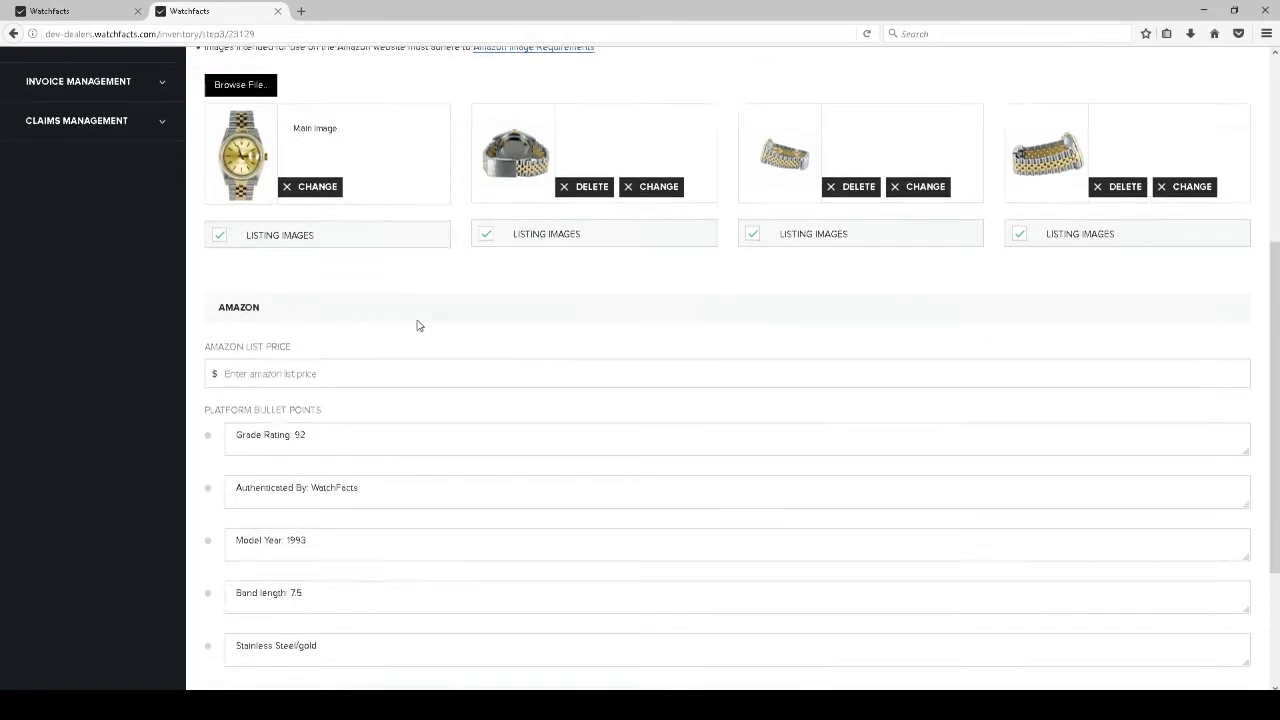
scroll(419, 326, down, 1)
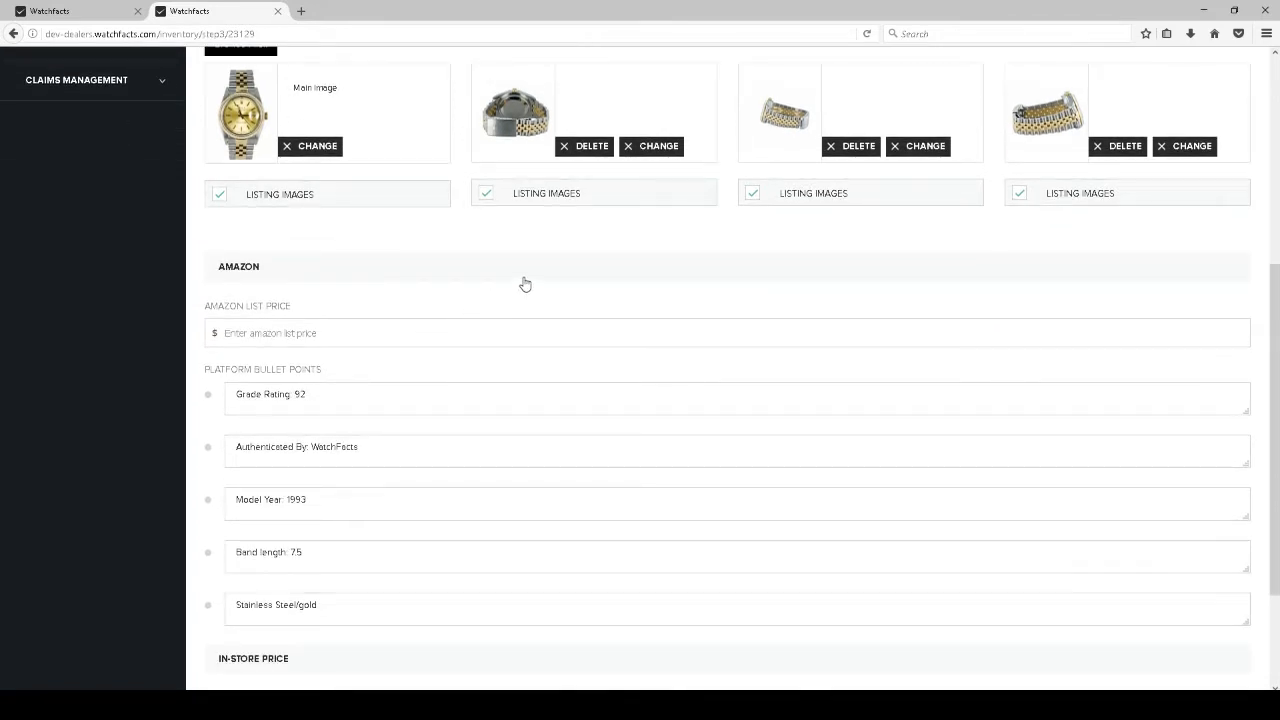
scroll(525, 284, down, 2)
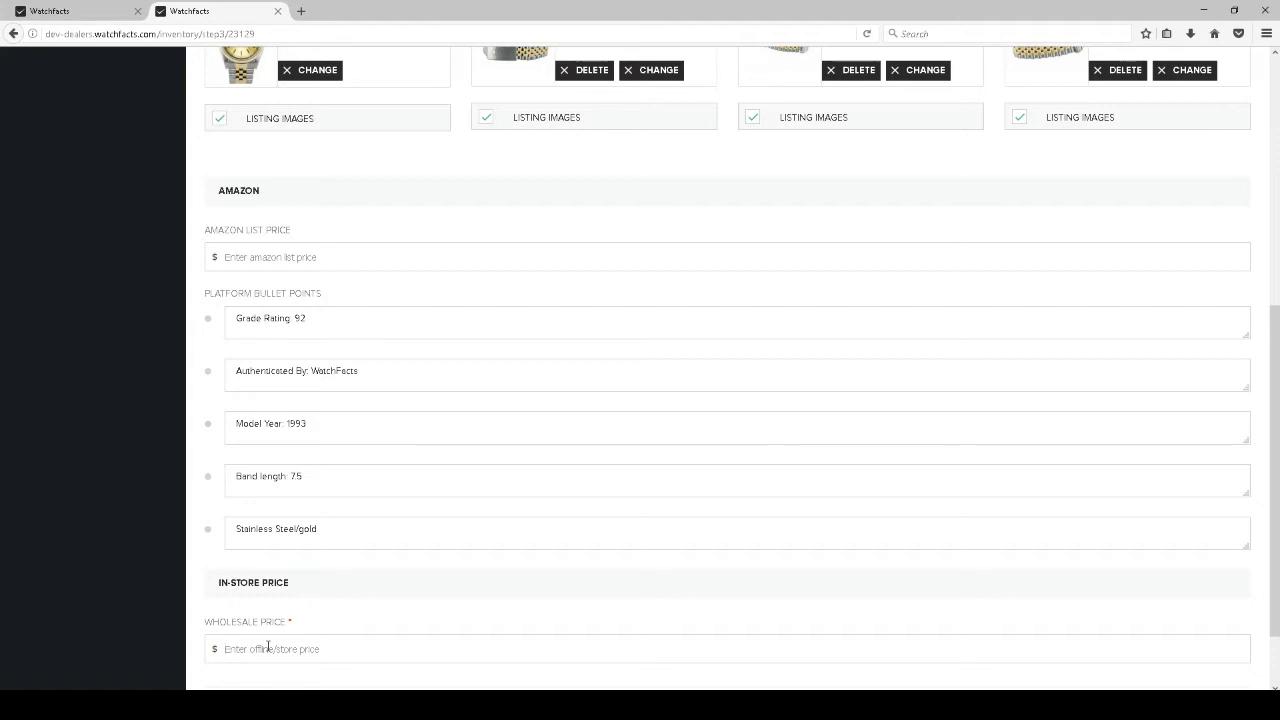
Enter $4000 wholesale and $4300 Amazon list price, then Save & Close the item
text(42)
click(292, 262)
text(42)
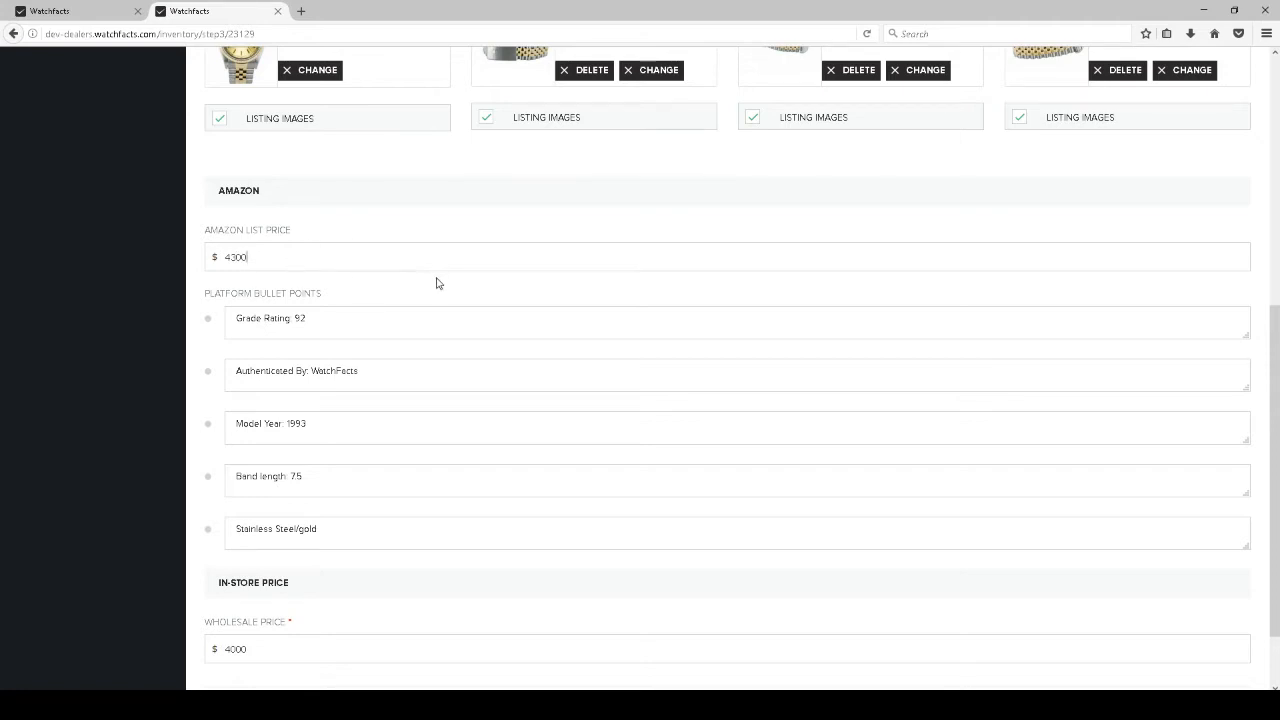
scroll(436, 283, down, 2)
click(1122, 641)
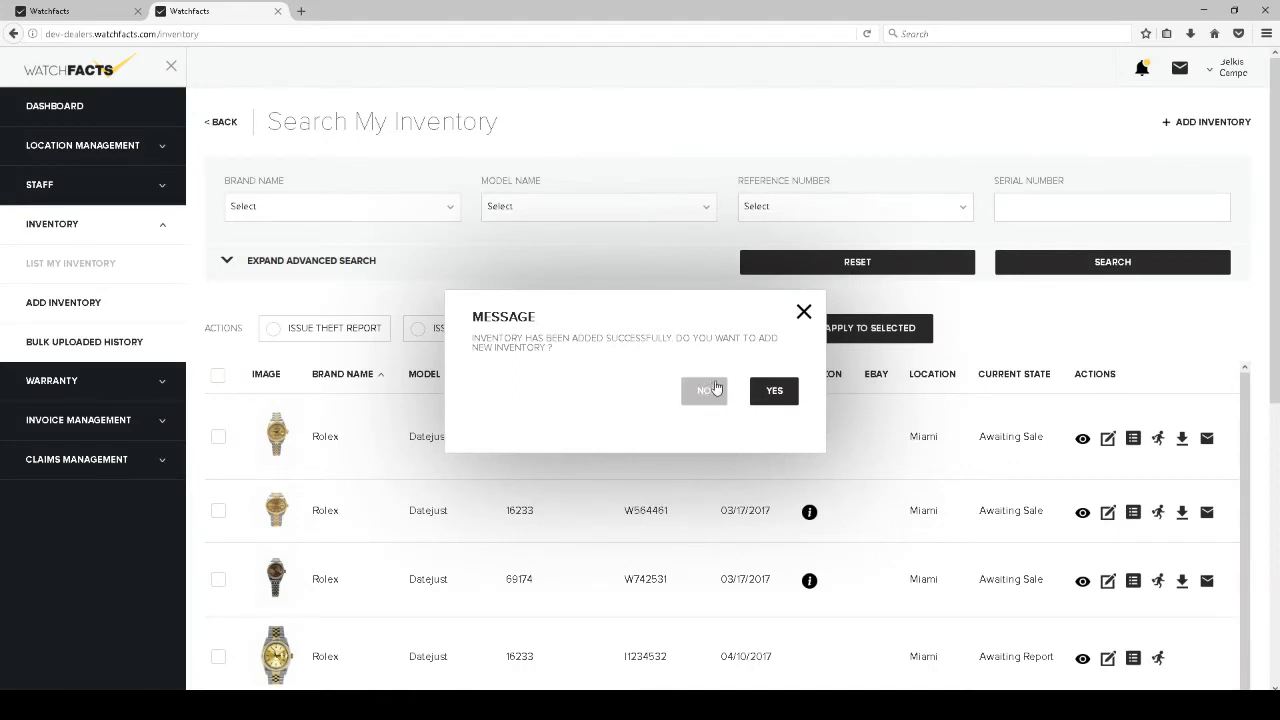
Decline adding another item, select the 16233 watch Awaiting Report, and choose Issue Certification Report
click(716, 389)
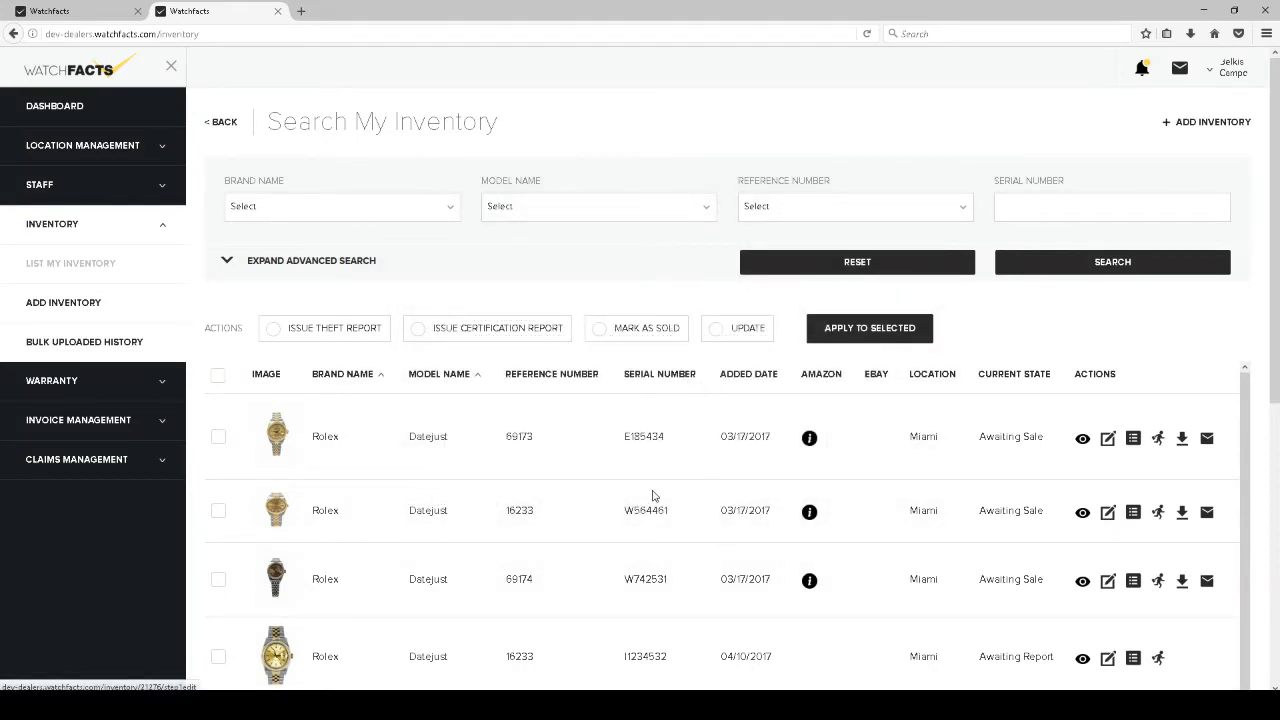
scroll(741, 491, down, 1)
scroll(741, 491, down, 1)
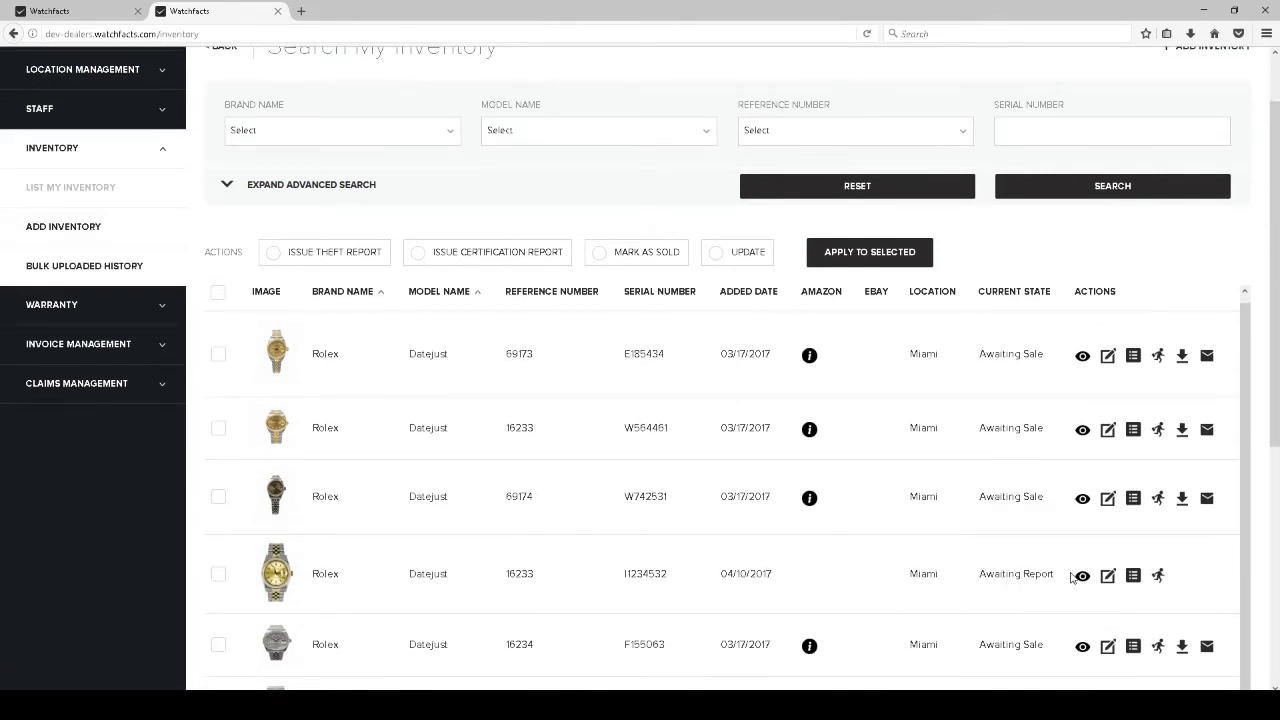
click(218, 575)
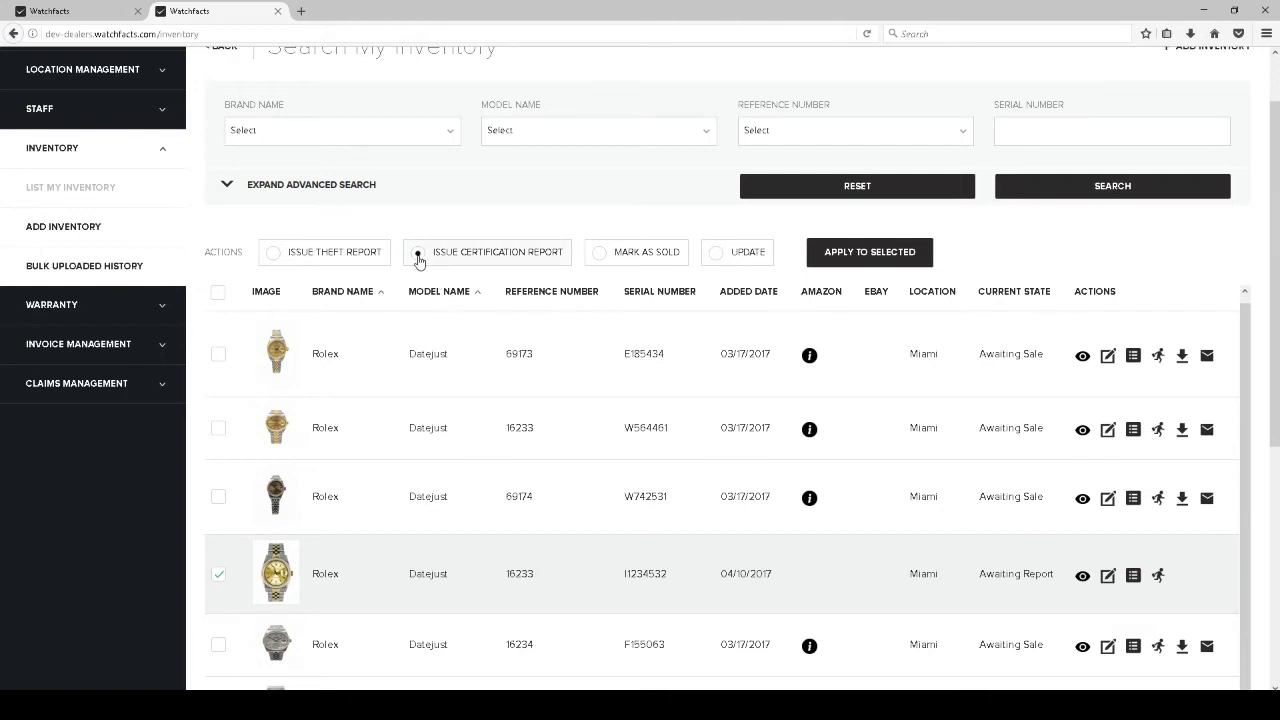
click(418, 256)
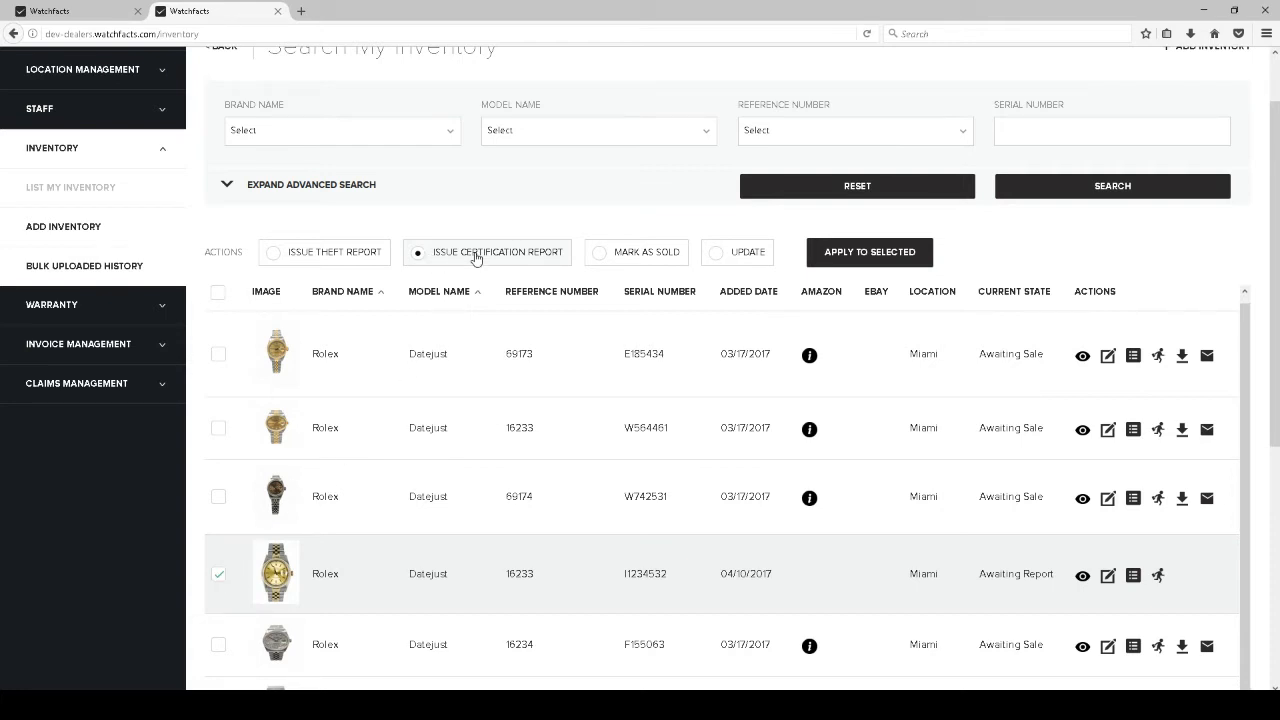
Apply the certification report, pay $9.99 by wallet, and confirm the watch shows Awaiting Sale
click(857, 252)
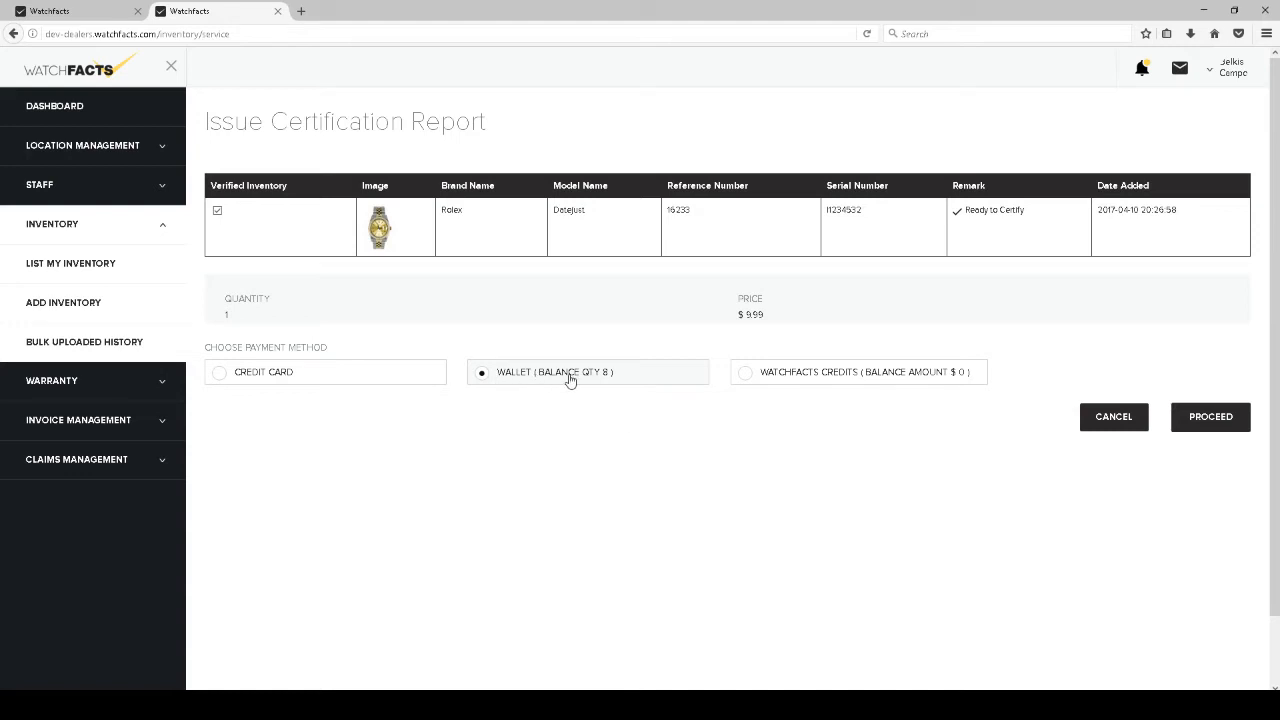
click(1203, 418)
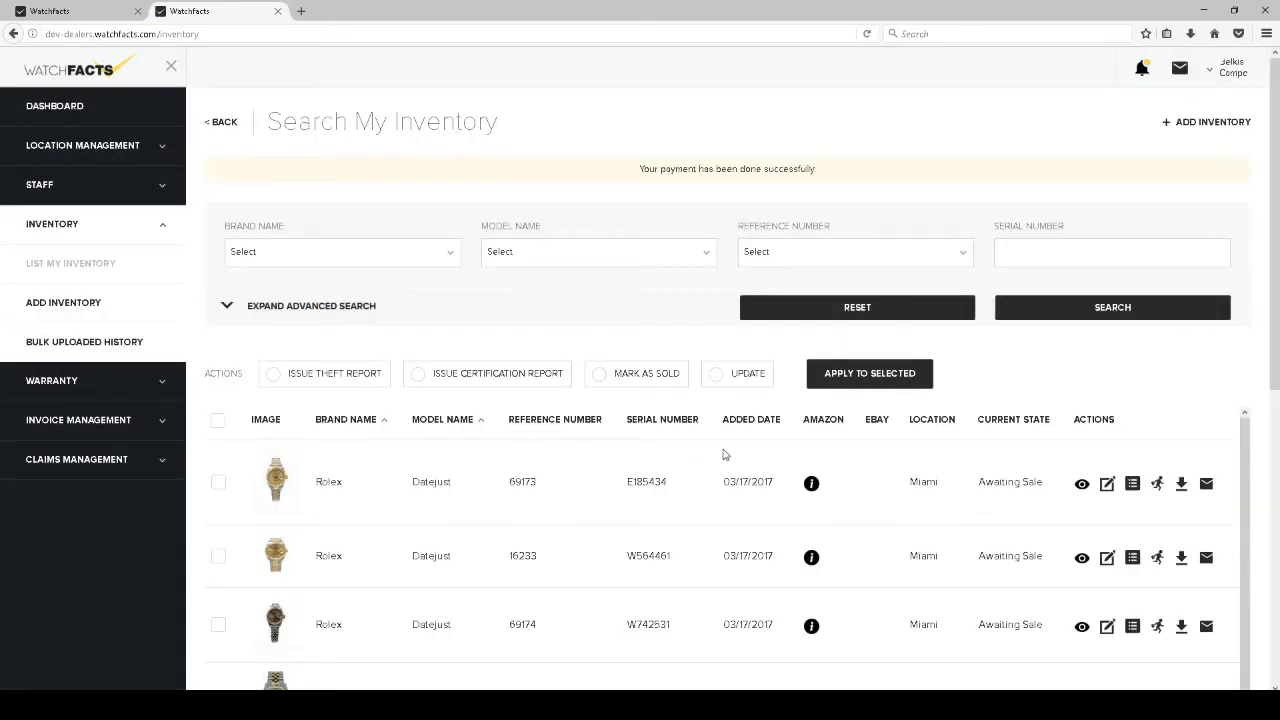
scroll(778, 538, down, 1)
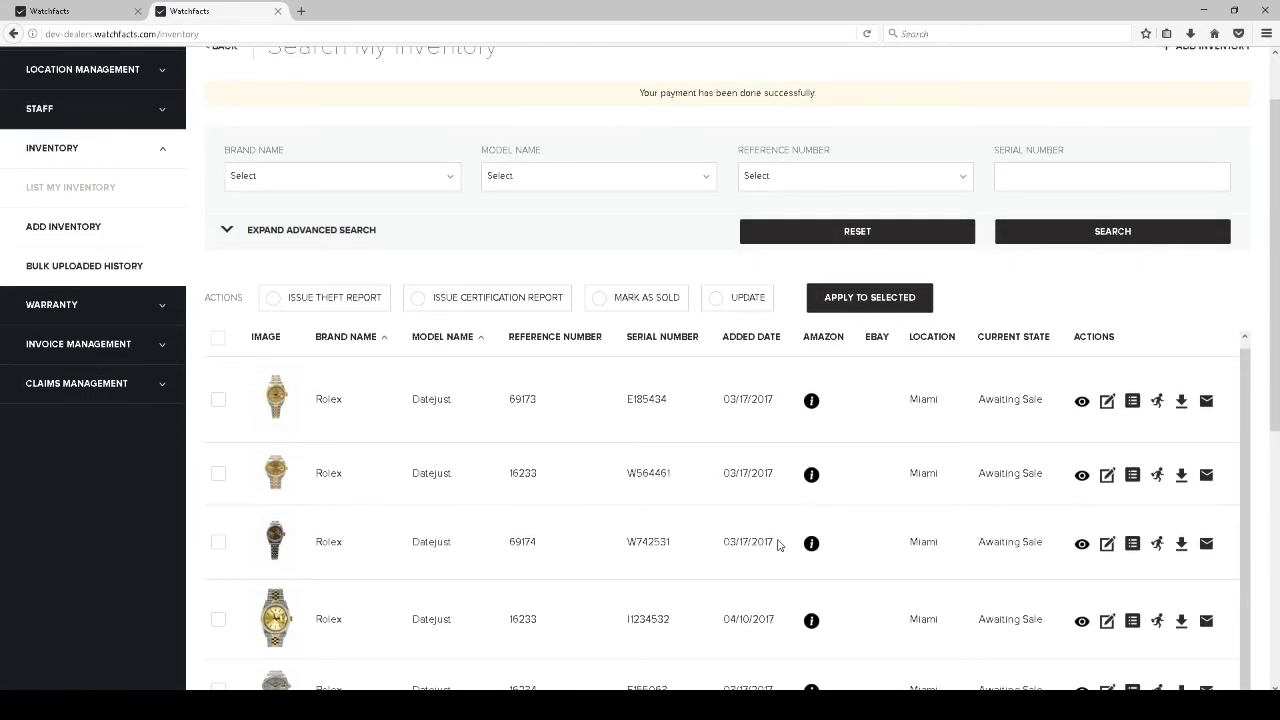
scroll(850, 530, down, 1)
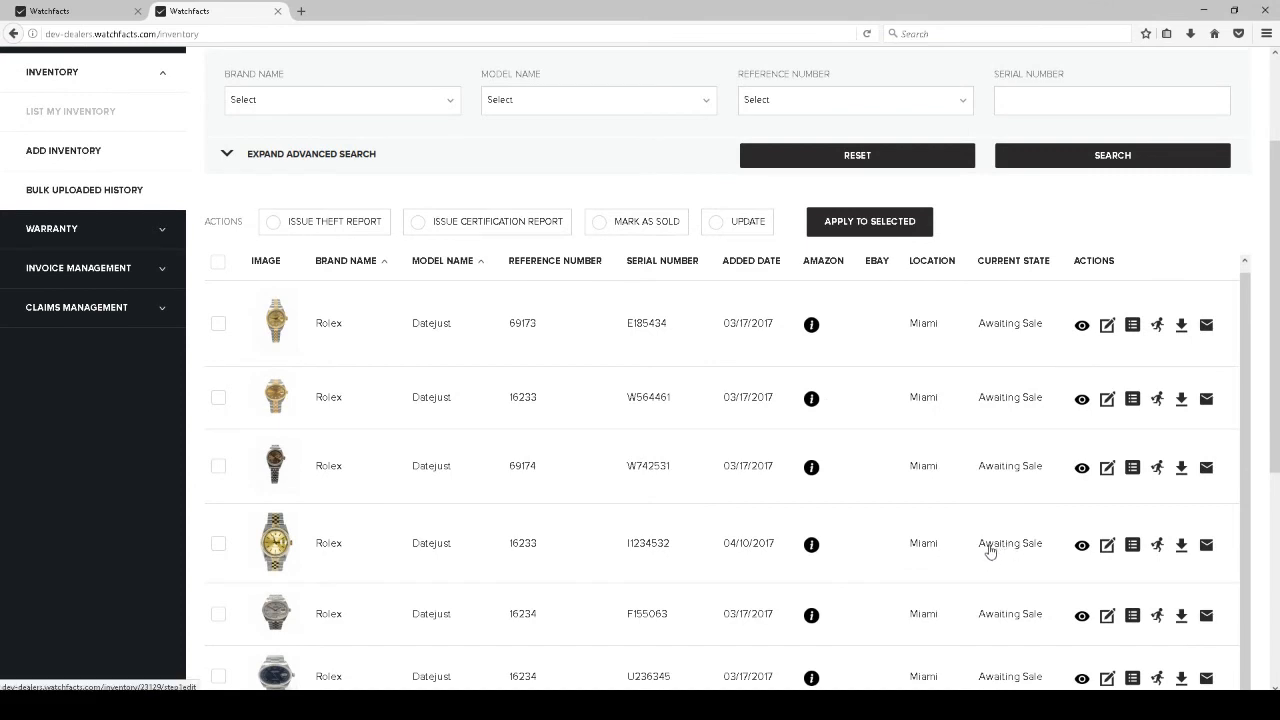